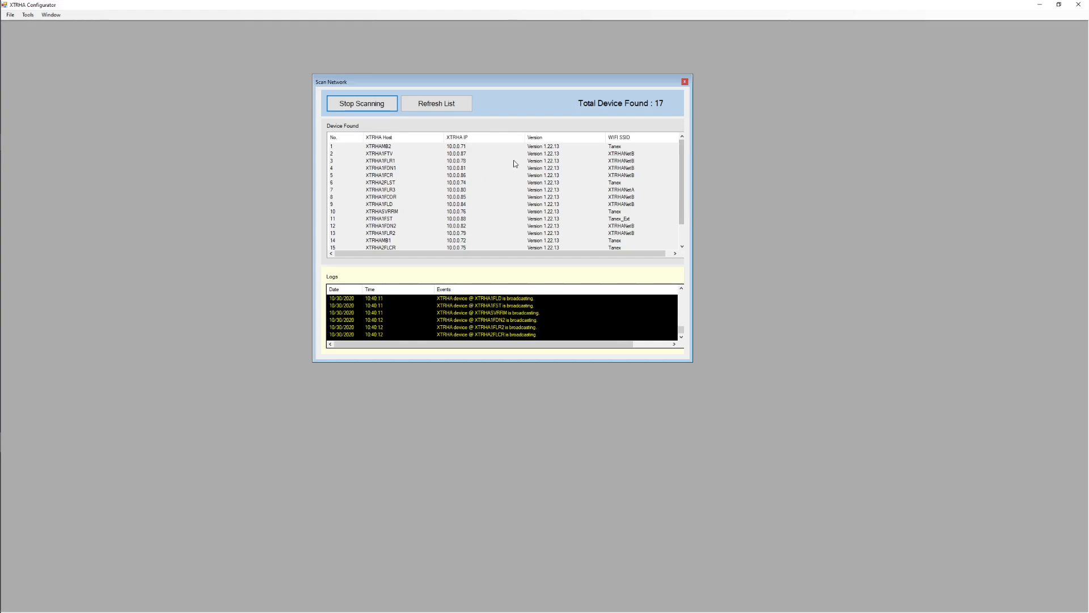
- Sort the found devices by XTRHA IP and look through the whole list
{"action": "left_click", "coordinate": [476, 138]}
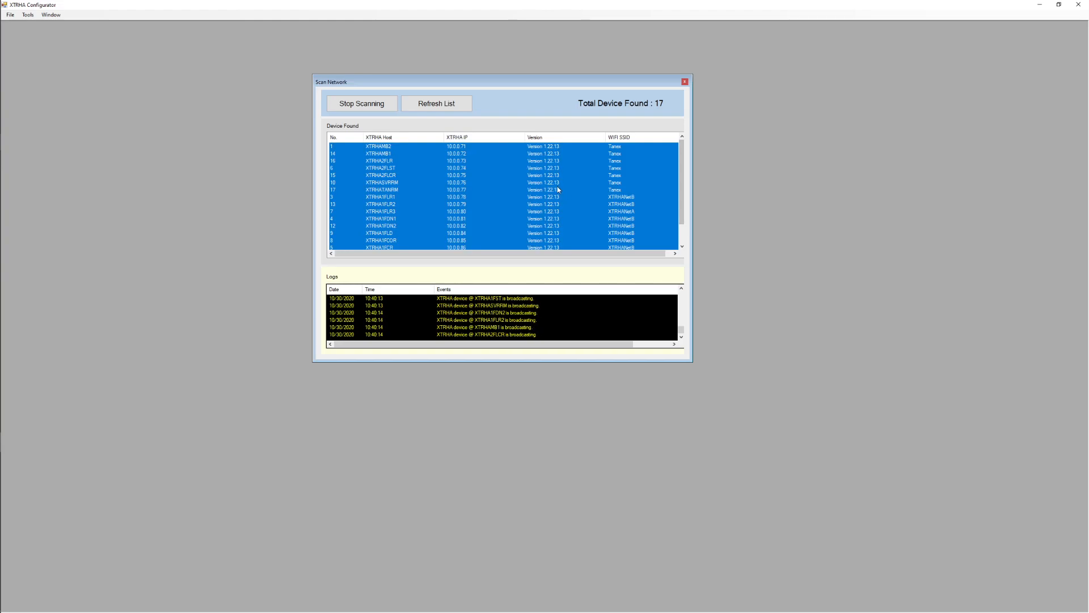
{"action": "scroll", "coordinate": [448, 163], "scroll_direction": "down", "scroll_amount": 1}
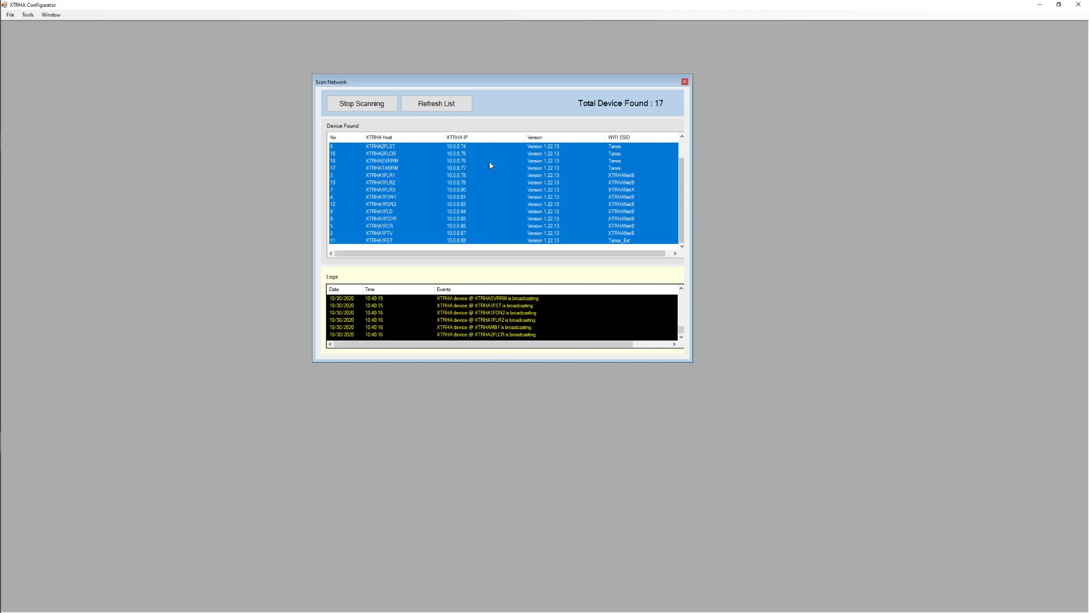
{"action": "scroll", "coordinate": [489, 165], "scroll_direction": "up", "scroll_amount": 1}
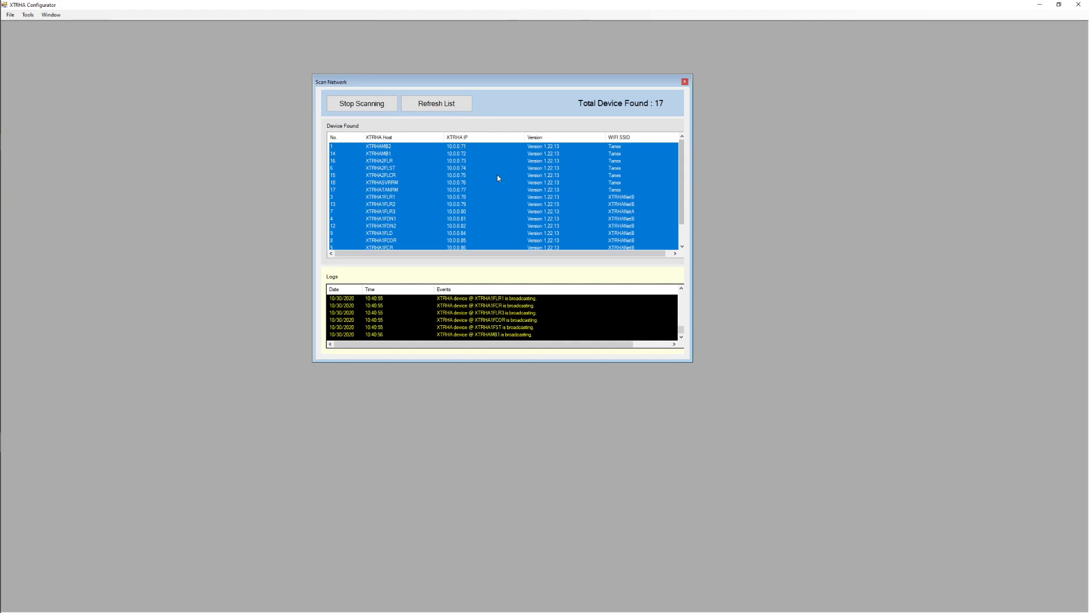
- Open the configuration page of device XTRHAMB2 at 10.0.0.71 and move its window below the scan controls
{"action": "left_click", "coordinate": [394, 155]}
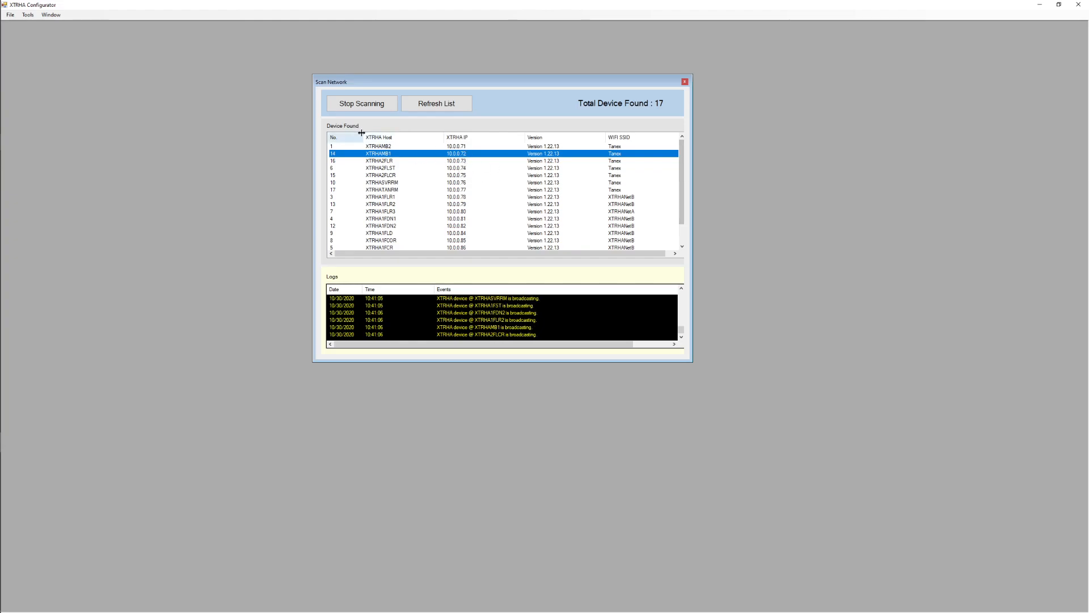
{"action": "double_click", "coordinate": [419, 145]}
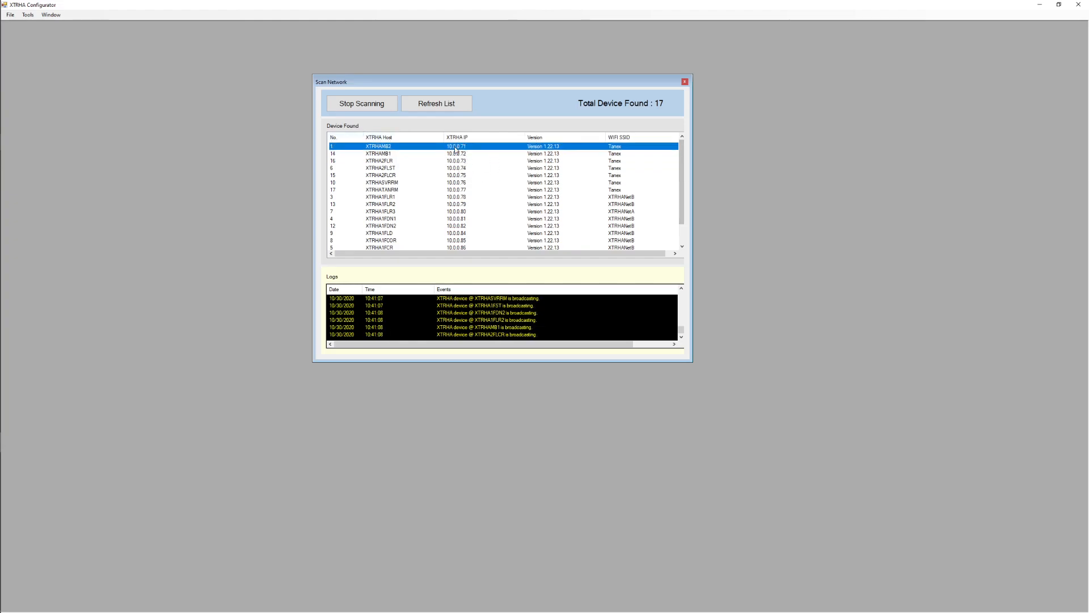
{"action": "left_click_drag", "start_coordinate": [352, 41], "coordinate": [471, 84]}
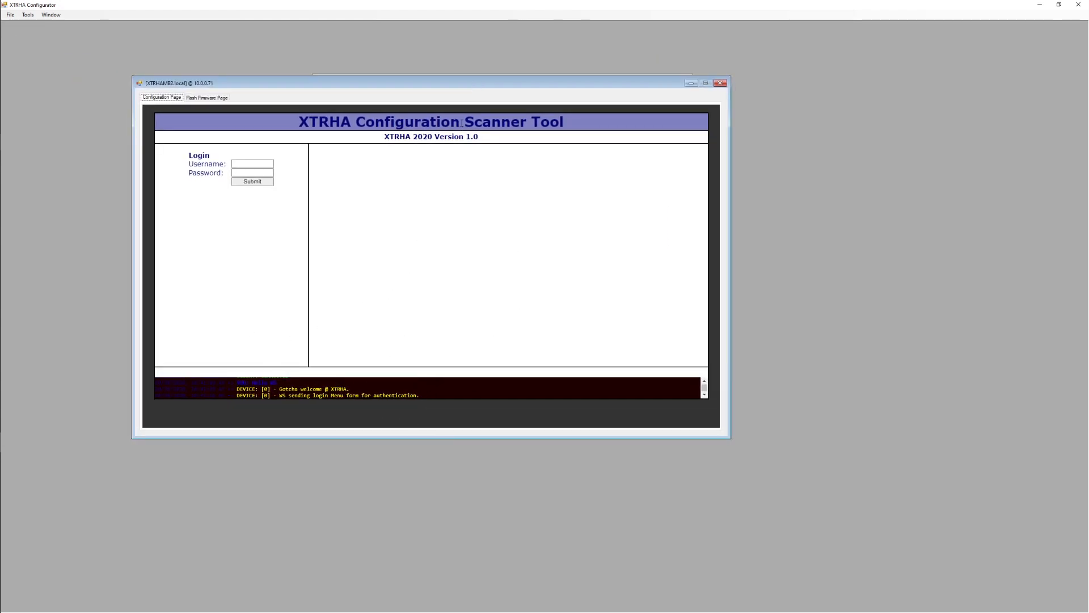
{"action": "left_click_drag", "start_coordinate": [403, 88], "coordinate": [449, 132]}
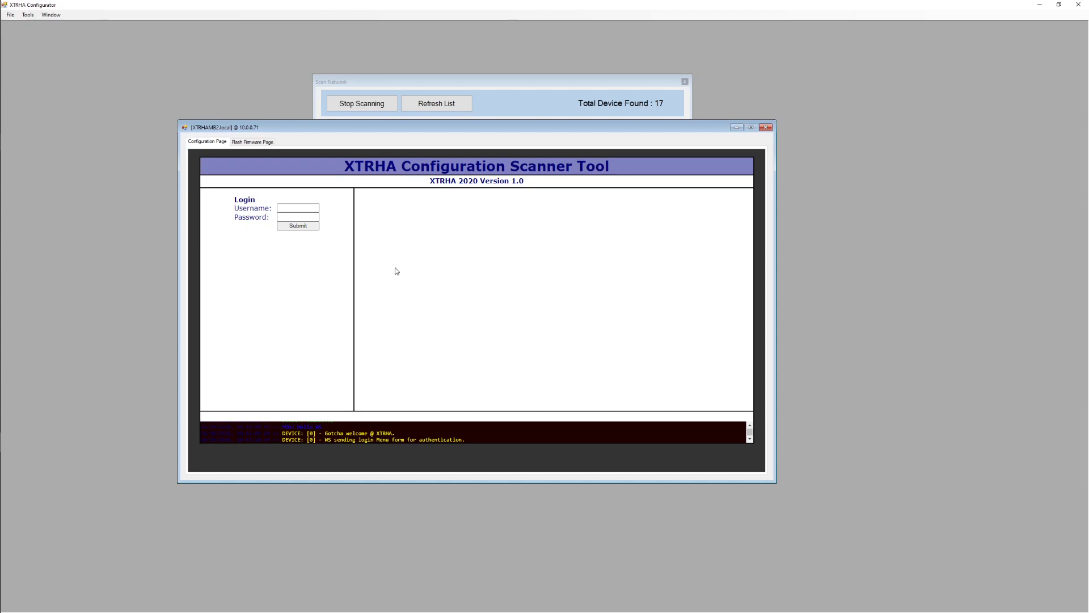
- Log in to the device's configuration page with username admin and the account password
{"action": "left_click", "coordinate": [278, 210]}
{"action": "key", "text": "Tab"}
{"action": "key", "text": "Return"}
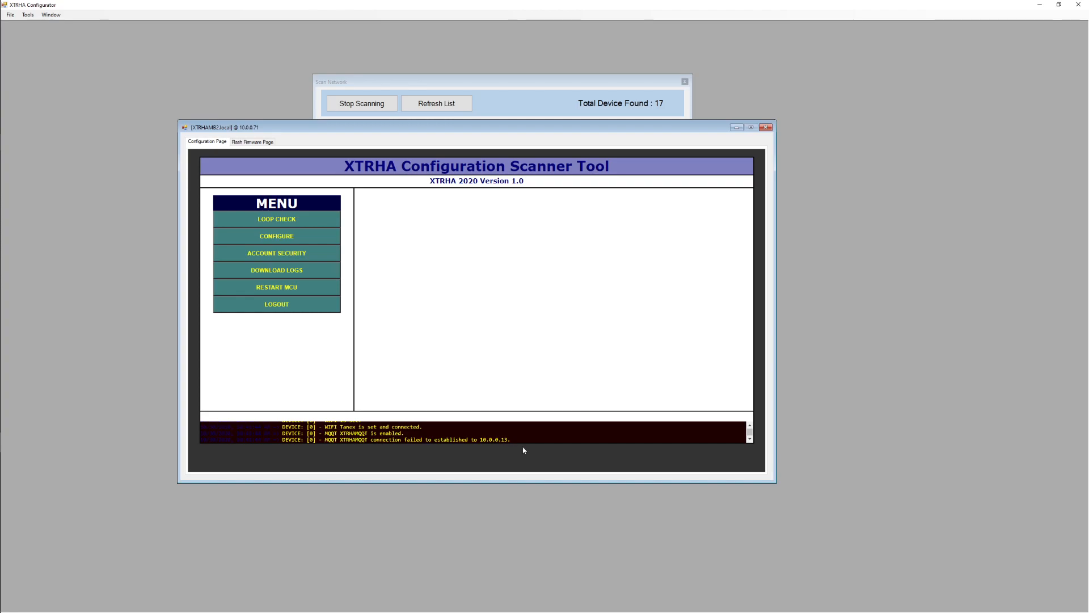
- Examine the MQTT broker address in the device log and the port 1883 listener in the server terminal
{"action": "left_click_drag", "start_coordinate": [524, 441], "coordinate": [493, 445]}
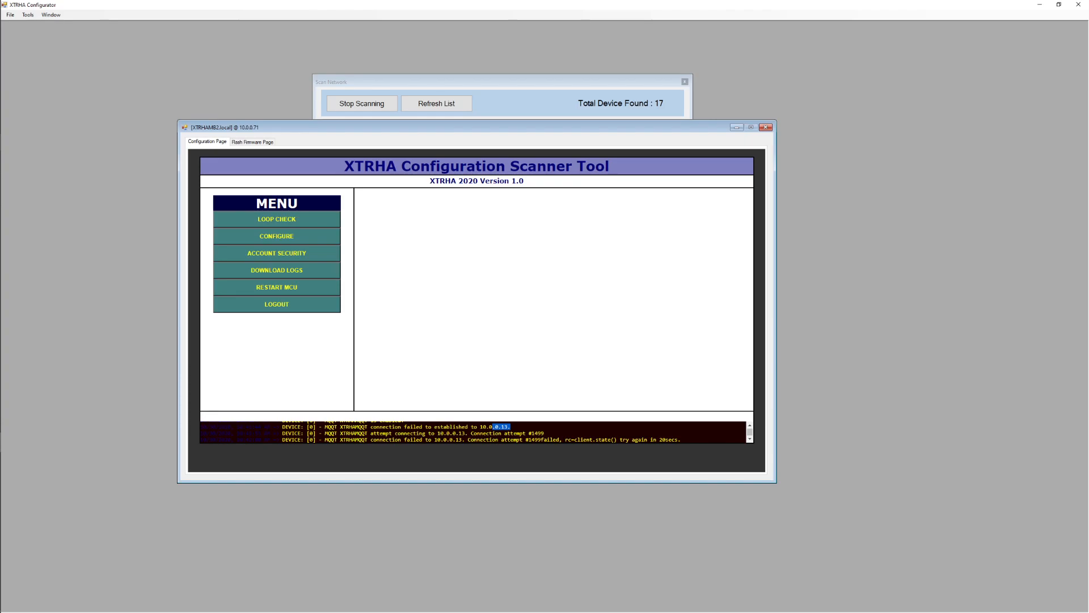
{"action": "key", "text": "alt+Tab"}
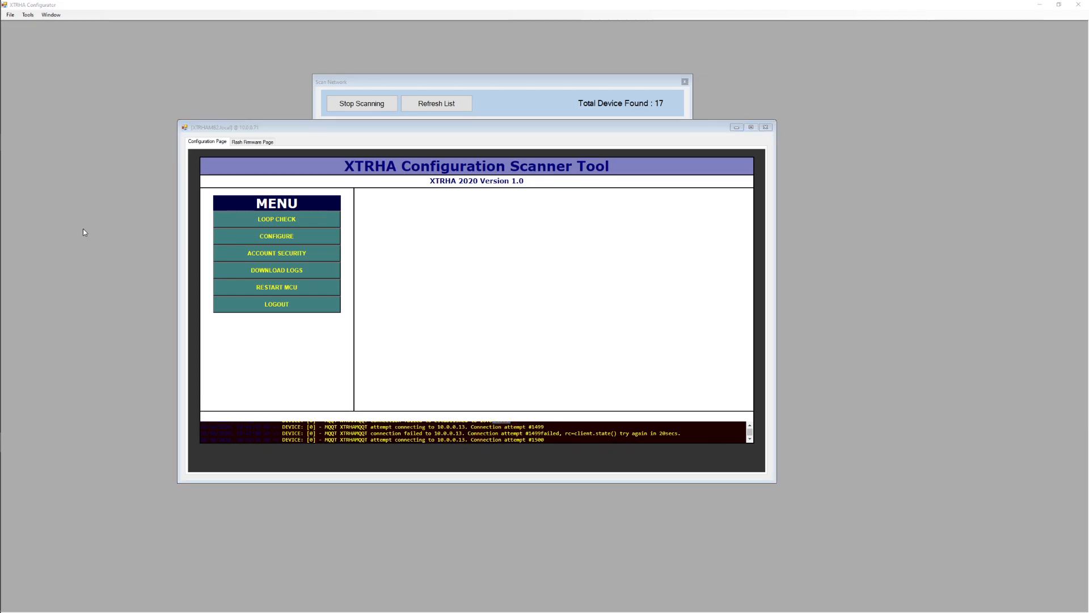
{"action": "key", "text": "Tab"}
{"action": "key", "text": "Tab"}
{"action": "key", "text": "Tab"}
{"action": "key", "text": "Tab"}
{"action": "key", "text": "Tab"}
{"action": "key", "text": "Tab"}
{"action": "key", "text": "Tab"}
{"action": "key", "text": "Tab"}
{"action": "key", "text": "Tab"}
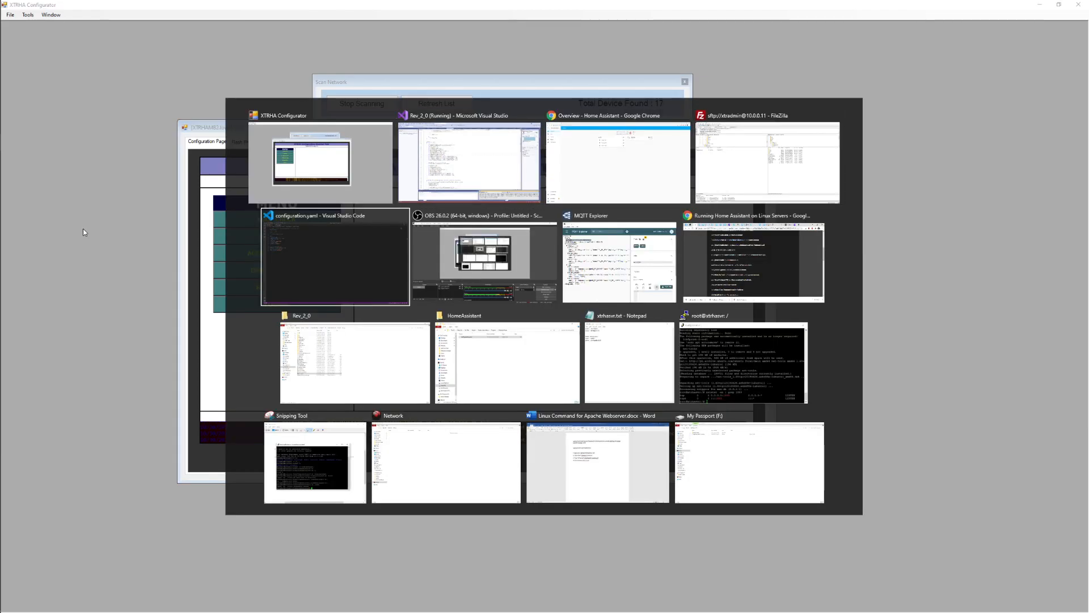
{"action": "key", "text": "Tab"}
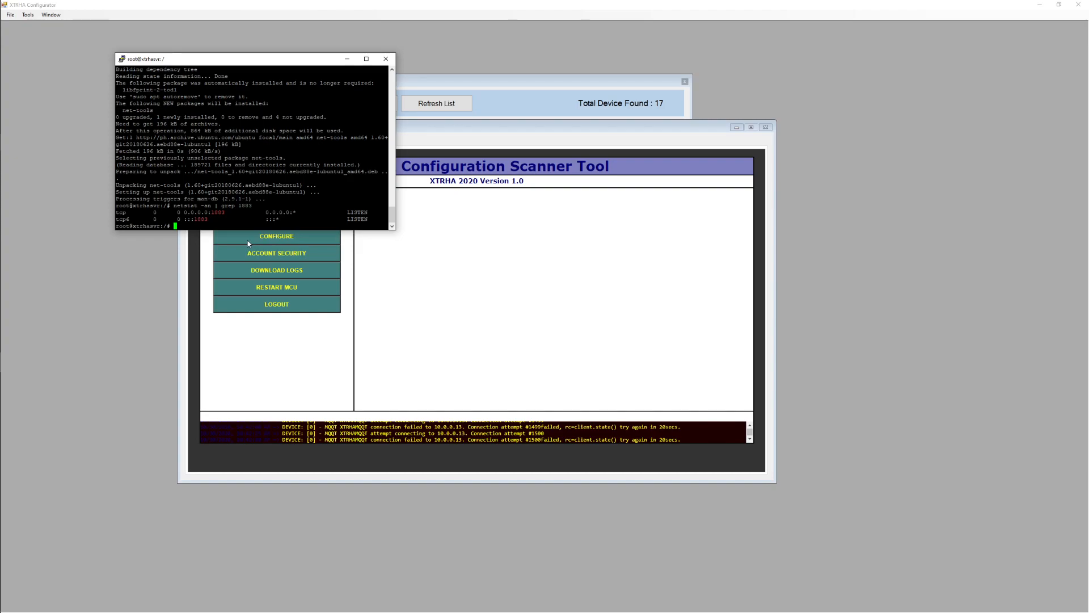
{"action": "left_click", "coordinate": [306, 403]}
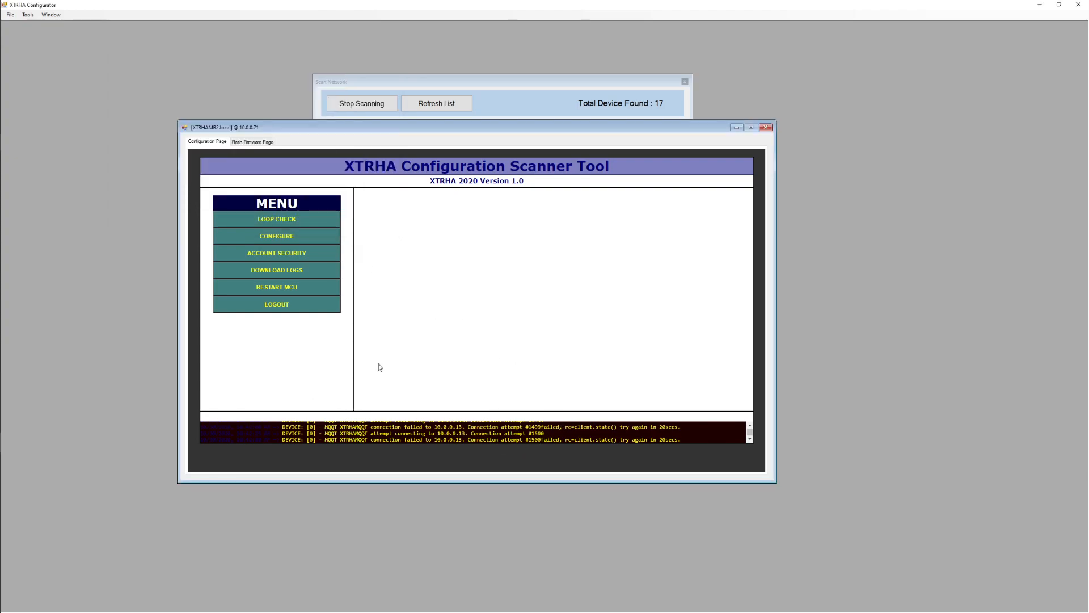
- Open the device's MQTT communication settings, set the user to admin and enter the MQTT password
{"action": "left_click", "coordinate": [274, 237]}
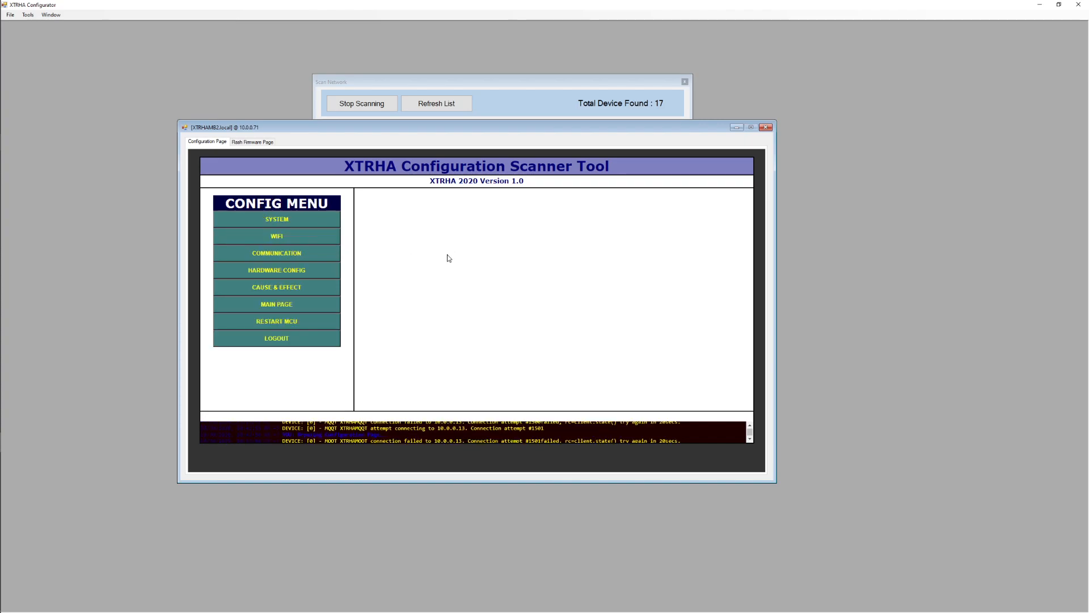
{"action": "left_click", "coordinate": [281, 253]}
{"action": "left_click", "coordinate": [272, 223]}
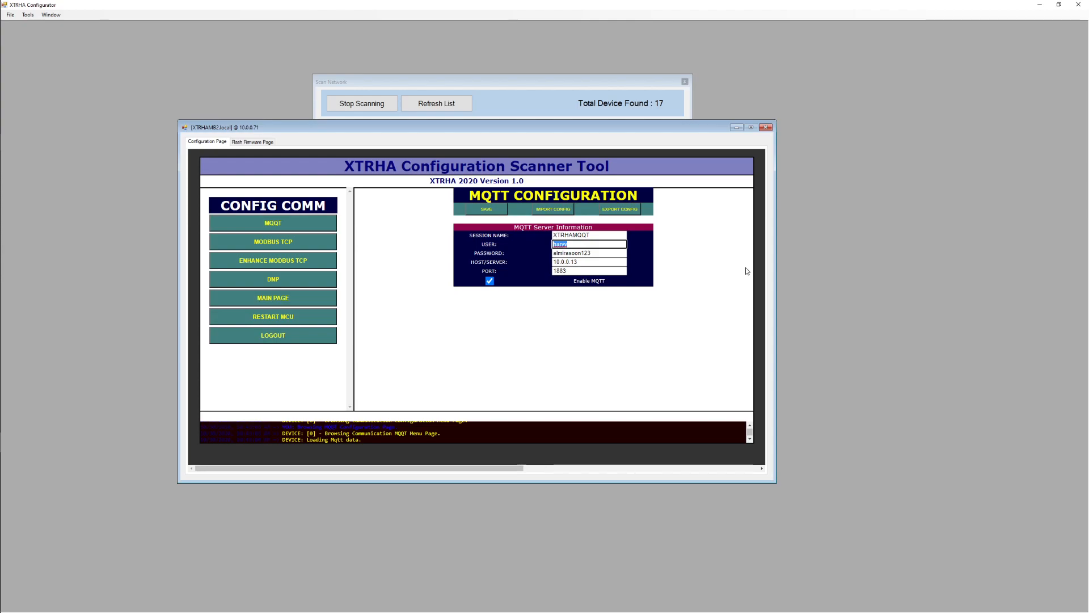
{"action": "key", "text": "Tab"}
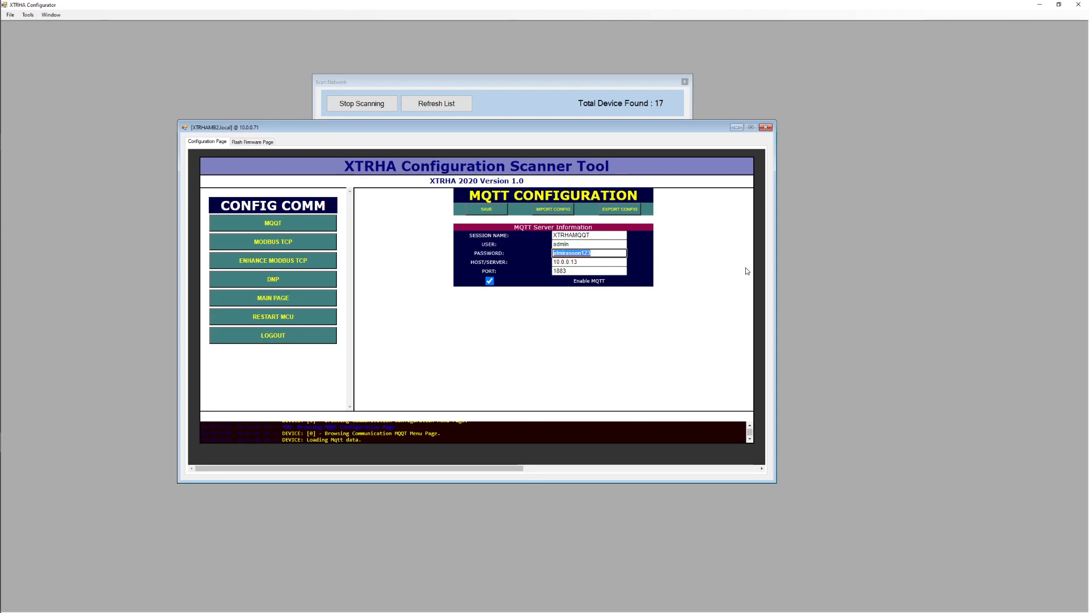
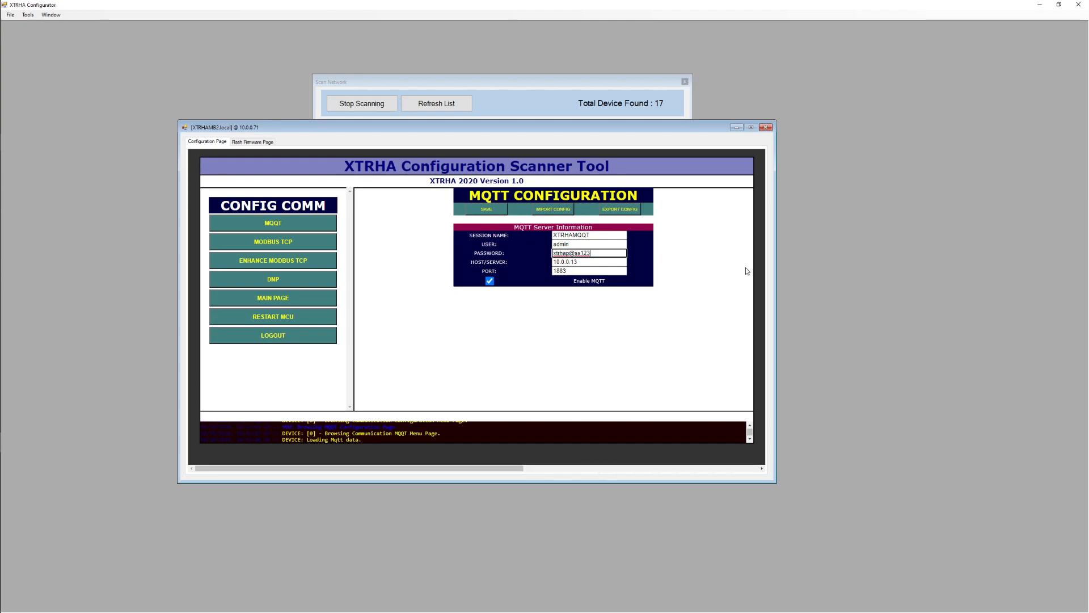
- Set the MQTT host/server to 10.0.0.11 and save the MQTT configuration
{"action": "key", "text": "Tab"}
{"action": "key", "text": "Right"}
{"action": "key", "text": "BackSpace"}
{"action": "type", "text": "1"}
{"action": "left_click", "coordinate": [698, 312]}
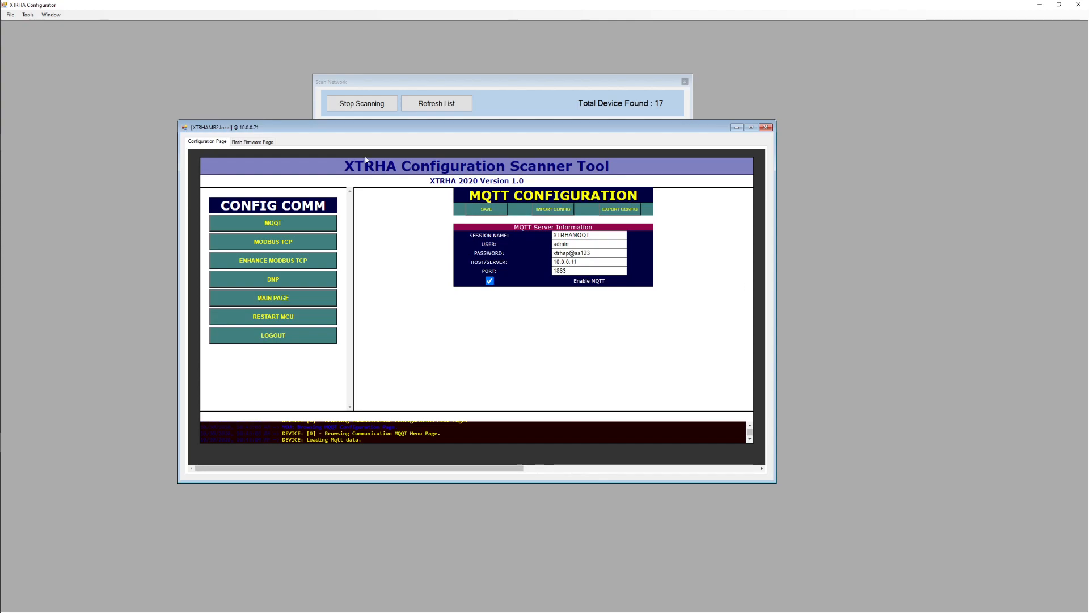
{"action": "left_click", "coordinate": [476, 210]}
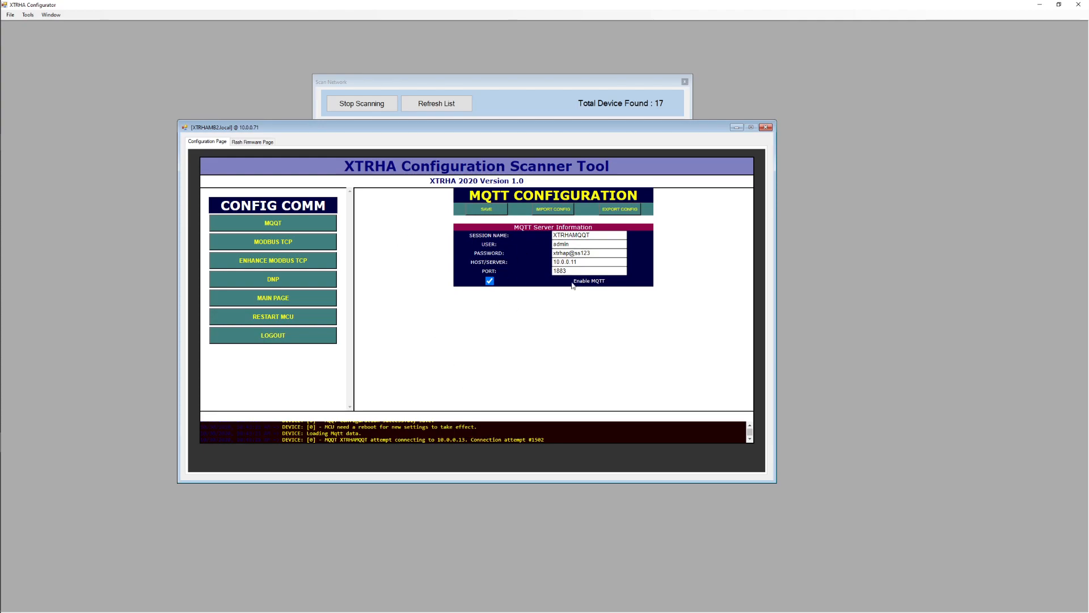
{"action": "left_click", "coordinate": [586, 259]}
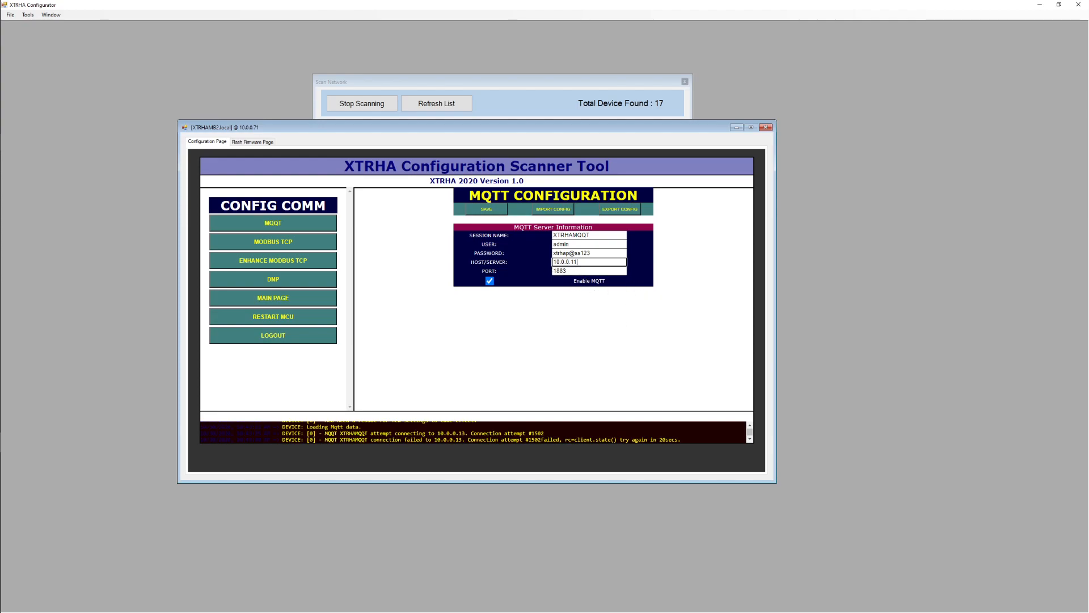
{"action": "left_click", "coordinate": [477, 386]}
- Open the device's hardware configuration and display its GPIO MQTT mapping
{"action": "left_click", "coordinate": [270, 301]}
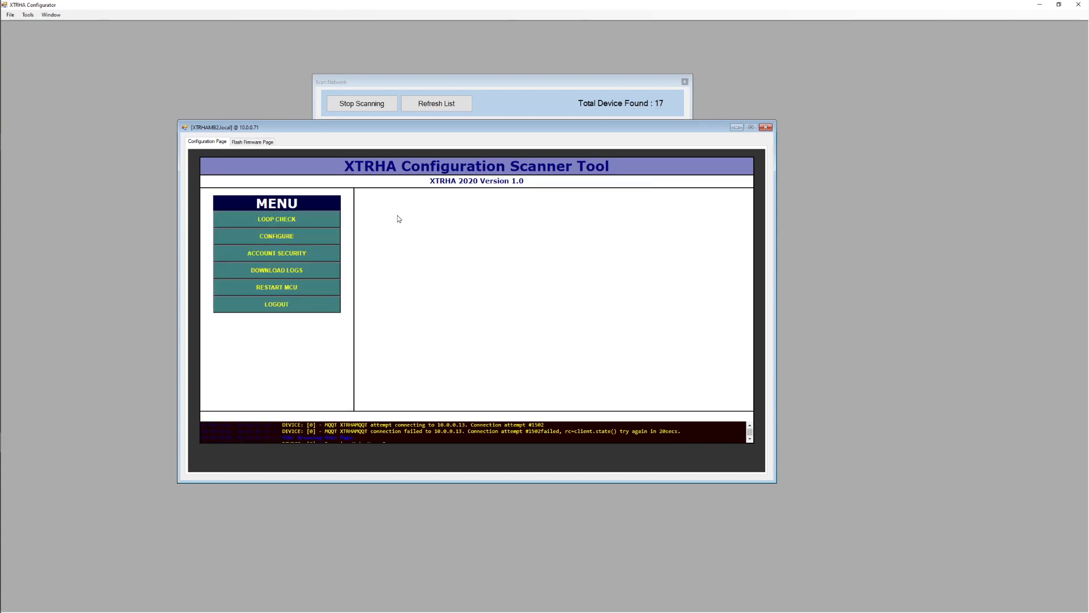
{"action": "left_click", "coordinate": [270, 238]}
{"action": "left_click", "coordinate": [278, 271]}
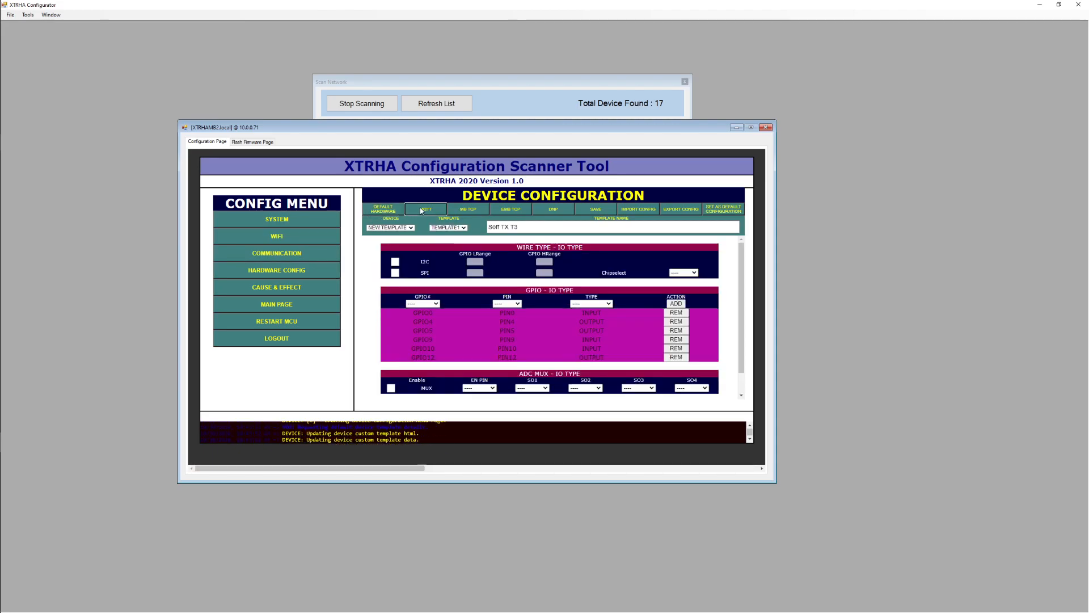
{"action": "left_click", "coordinate": [421, 211]}
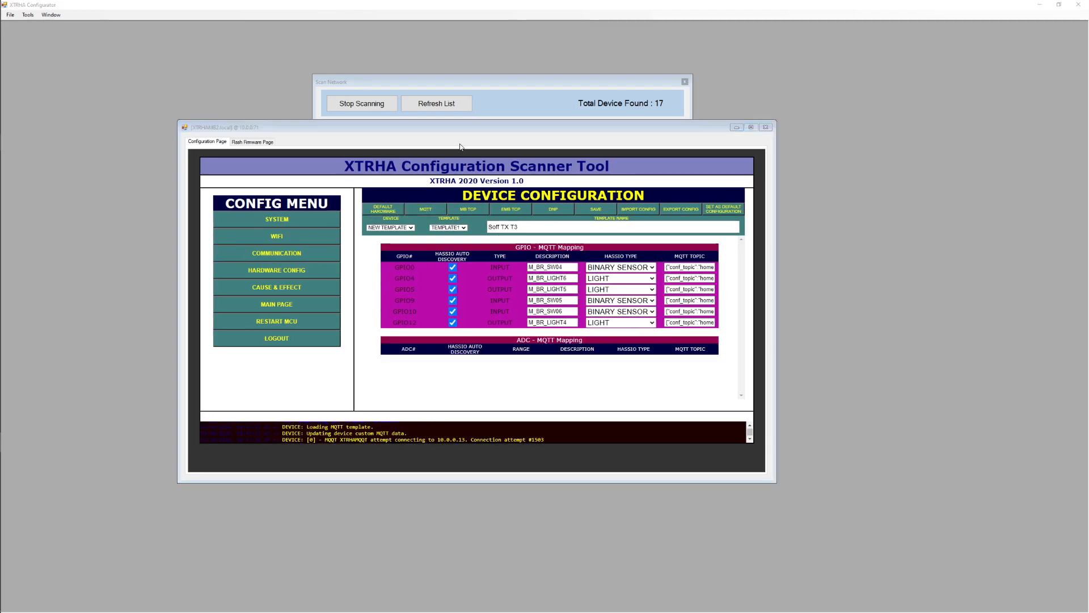
- Switch to MQTT Explorer and collapse the binary_sensor and light topics under homeassistant
{"action": "key", "text": "alt+Tab"}
{"action": "key", "text": "alt+Tab"}
{"action": "key", "text": "alt+Tab"}
{"action": "key", "text": "alt+Tab"}
{"action": "key", "text": "alt+Tab"}
{"action": "key", "text": "alt+Tab"}
{"action": "key", "text": "alt+Tab"}
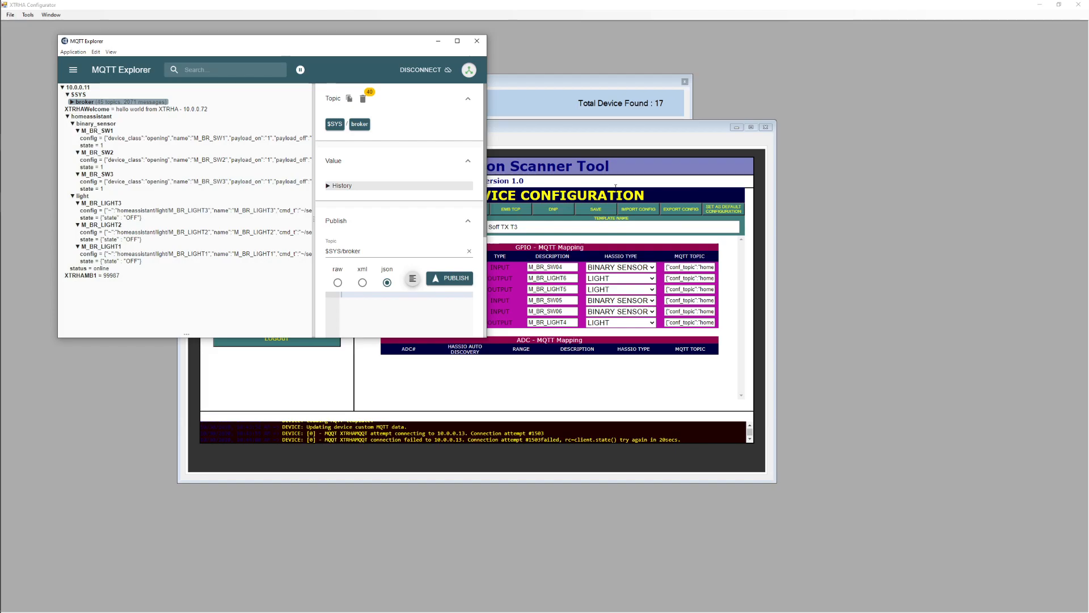
{"action": "left_click", "coordinate": [72, 124]}
{"action": "left_click", "coordinate": [72, 130]}
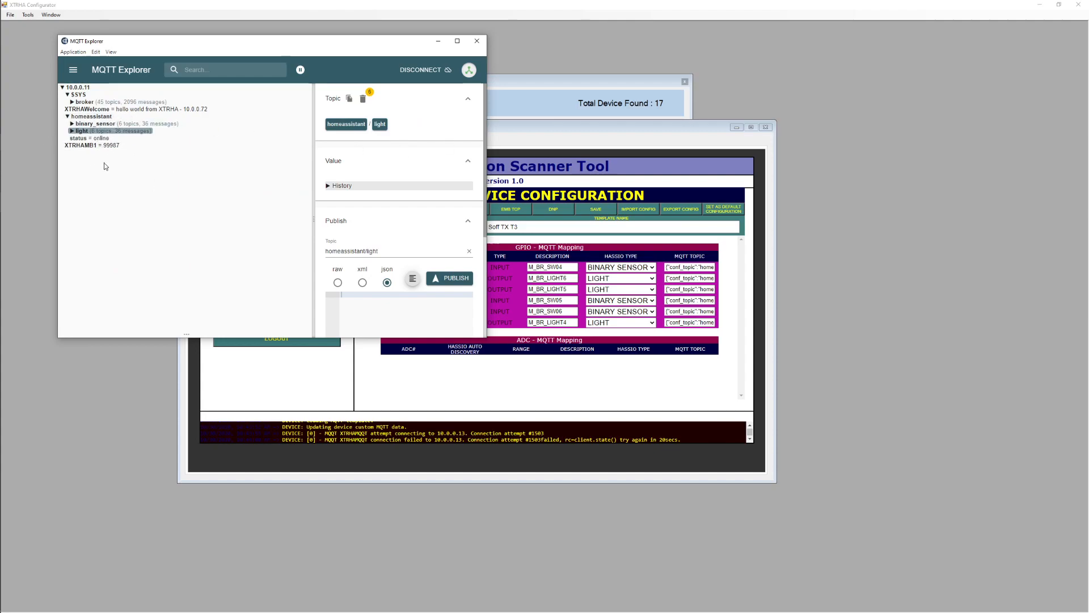
- Return to XTRHA Configurator and restart the MCU of XTRHAMB2
{"action": "left_click", "coordinate": [597, 134]}
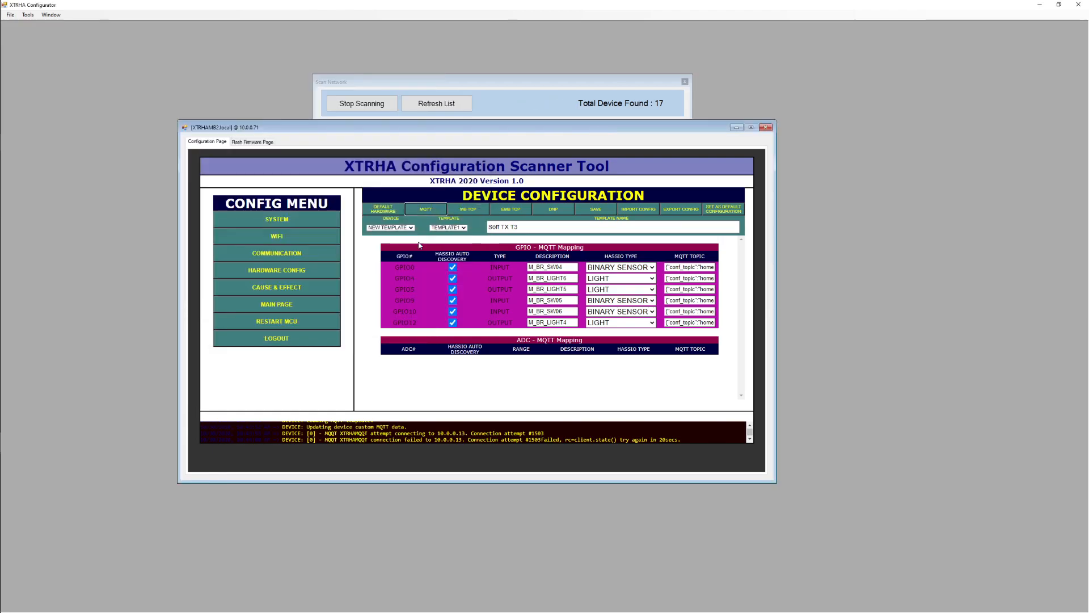
{"action": "left_click", "coordinate": [285, 324]}
{"action": "left_click", "coordinate": [565, 328]}
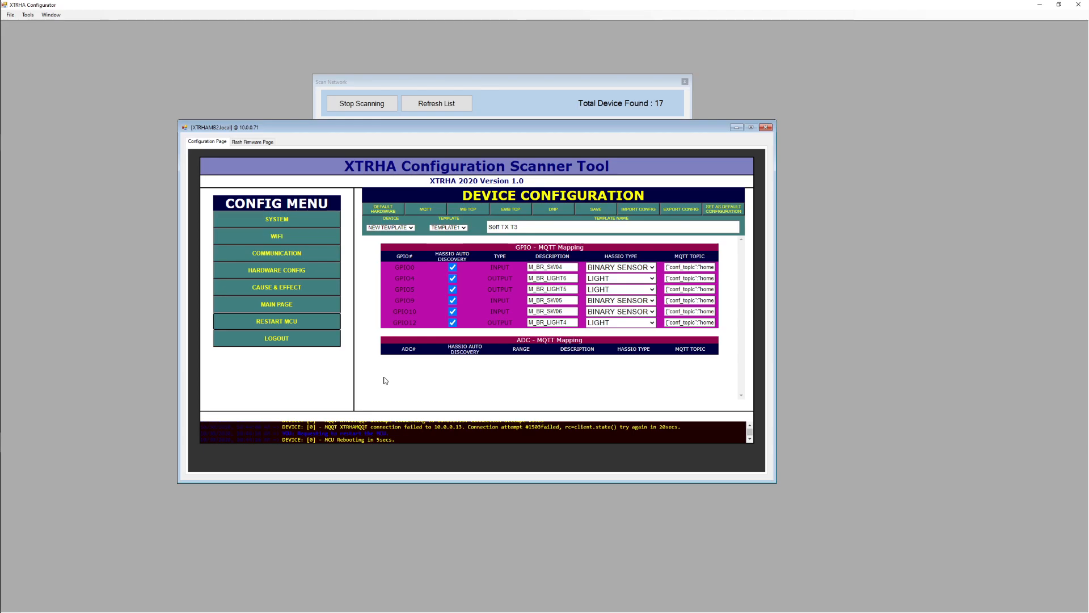
- Move the device window clear of MQTT Explorer and inspect the XTRHAMB2 topic there
{"action": "key", "text": "alt+Tab"}
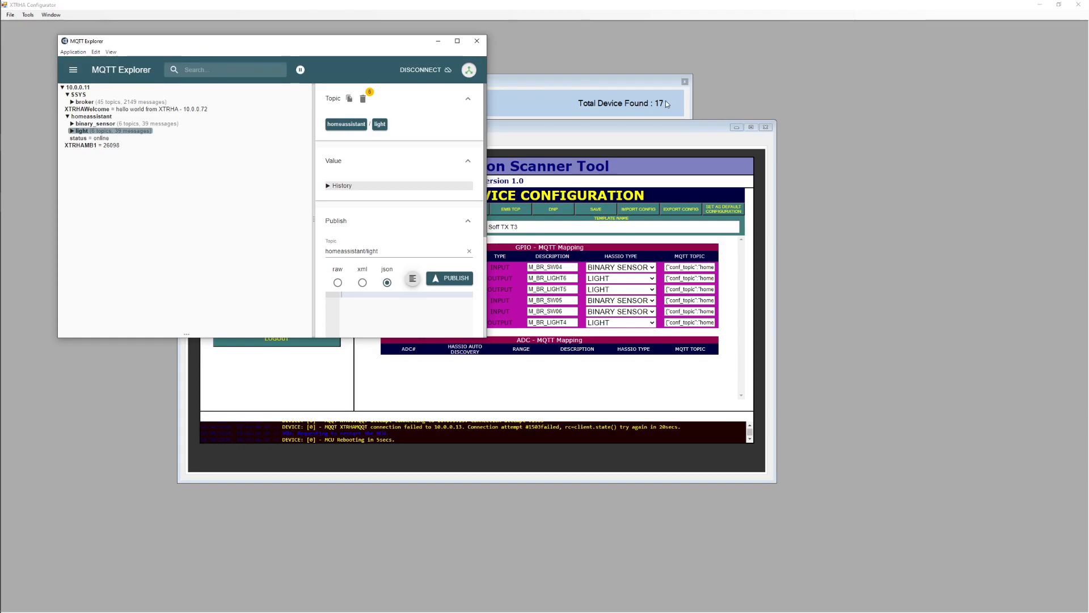
{"action": "left_click_drag", "start_coordinate": [630, 123], "coordinate": [738, 142]}
{"action": "key", "text": "alt+Tab"}
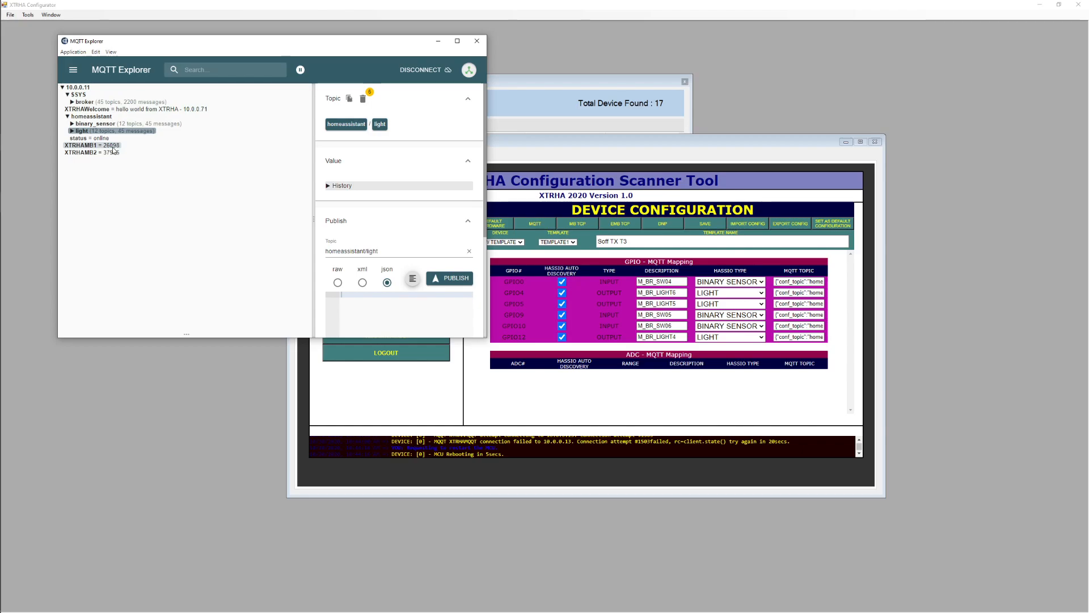
{"action": "left_click", "coordinate": [98, 154]}
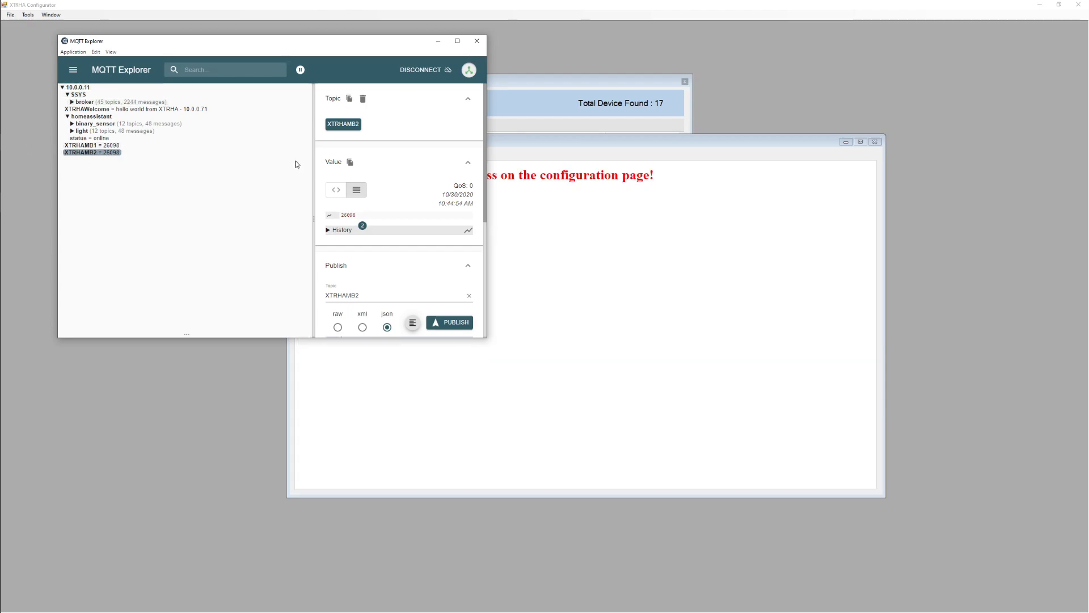
- Close the XTRHAMB2 configuration window and switch back to MQTT Explorer
{"action": "left_click", "coordinate": [873, 146]}
{"action": "left_click", "coordinate": [874, 143]}
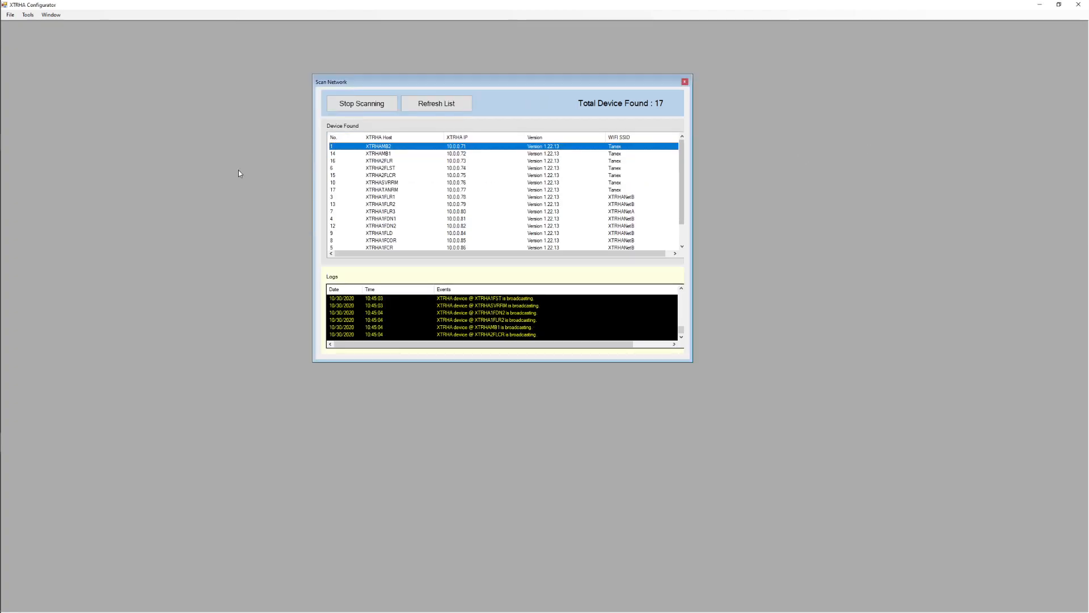
{"action": "key", "text": "alt+Tab"}
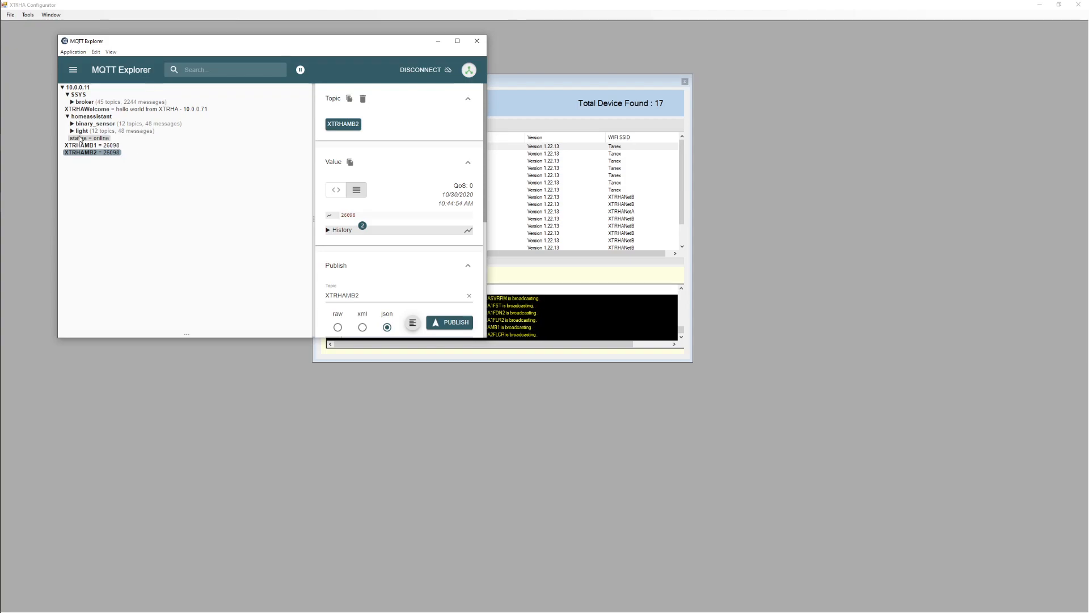
- Expand the binary_sensor and light topics under homeassistant and review the switch and light entries
{"action": "left_click", "coordinate": [94, 123]}
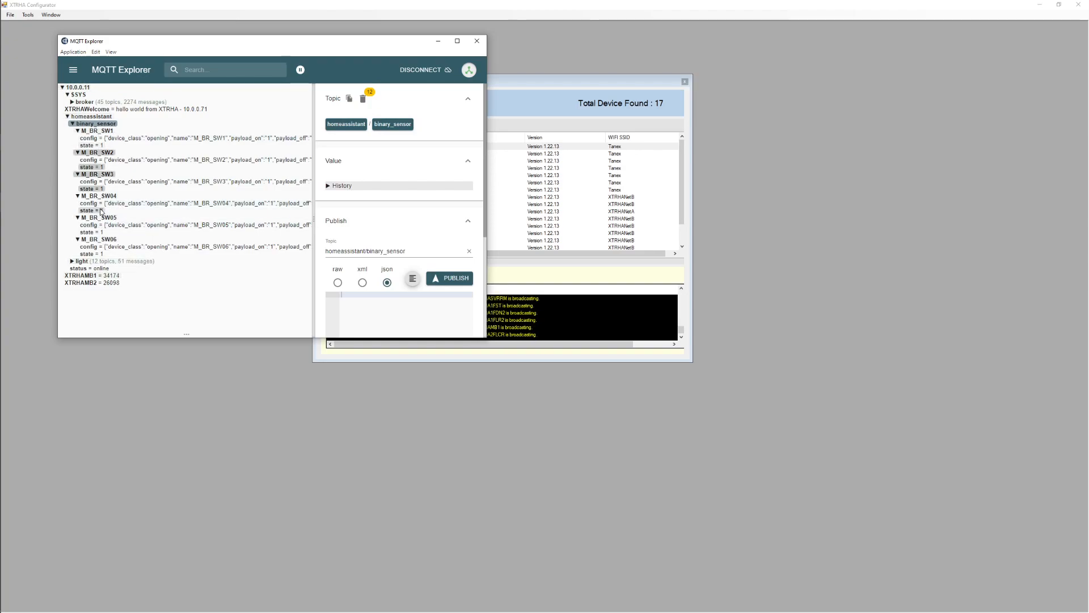
{"action": "key", "text": "alt"}
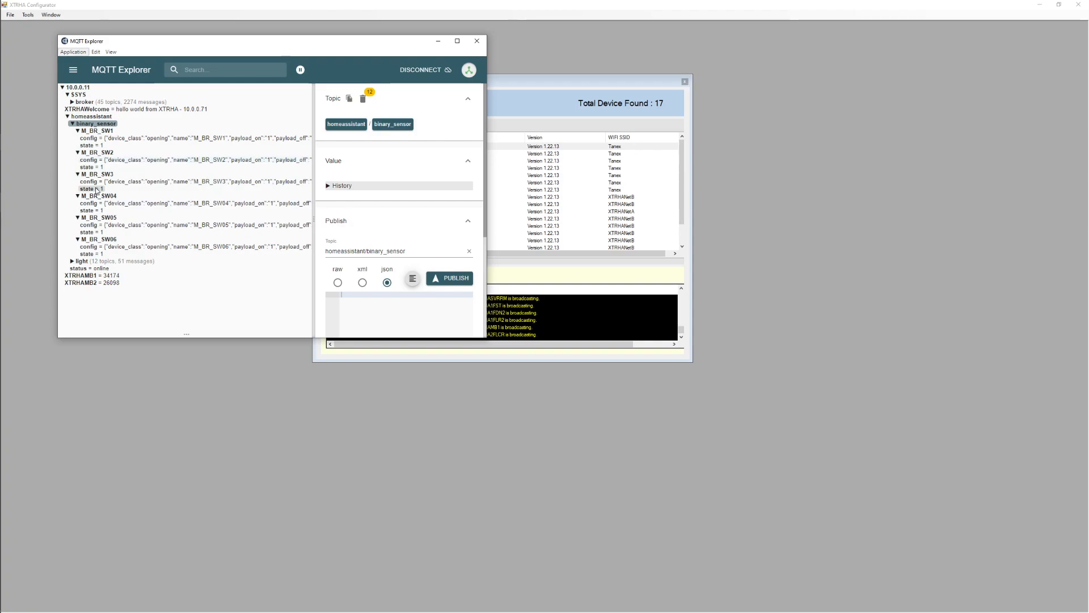
{"action": "left_click", "coordinate": [82, 261]}
{"action": "scroll", "coordinate": [175, 269], "scroll_direction": "down", "scroll_amount": 3}
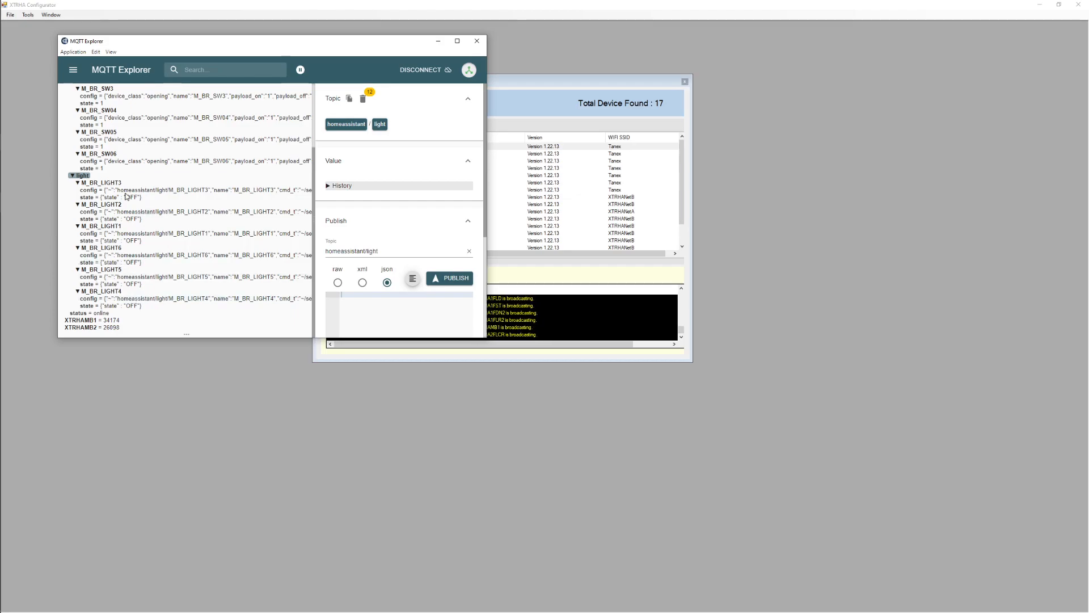
- Switch to Home Assistant in the browser and open the list of known entities in its configuration
{"action": "key", "text": "alt+Tab"}
{"action": "key", "text": "alt+Tab"}
{"action": "key", "text": "alt+Tab"}
{"action": "key", "text": "alt+Tab"}
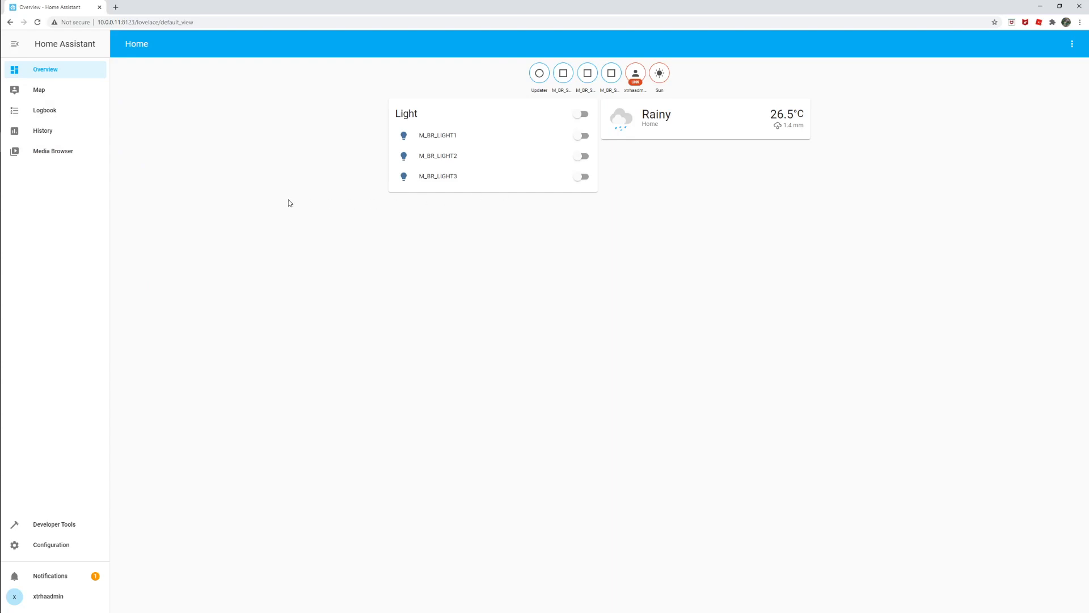
{"action": "left_click", "coordinate": [55, 544]}
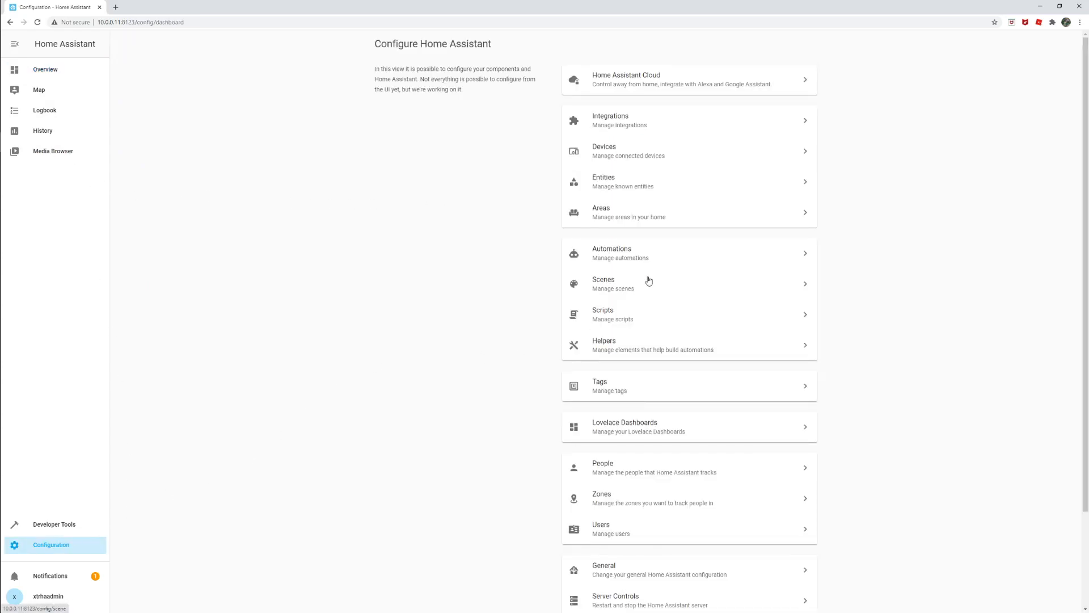
{"action": "left_click", "coordinate": [612, 180]}
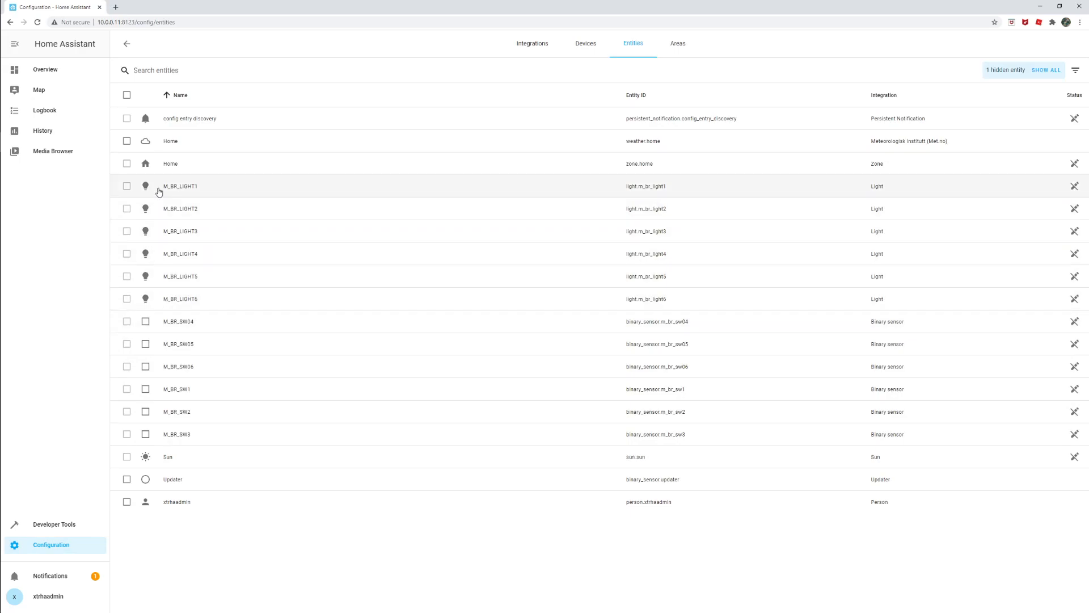
- Open the details of the M_BR_LIGHT4 entity and toggle the light on and off
{"action": "left_click", "coordinate": [142, 256]}
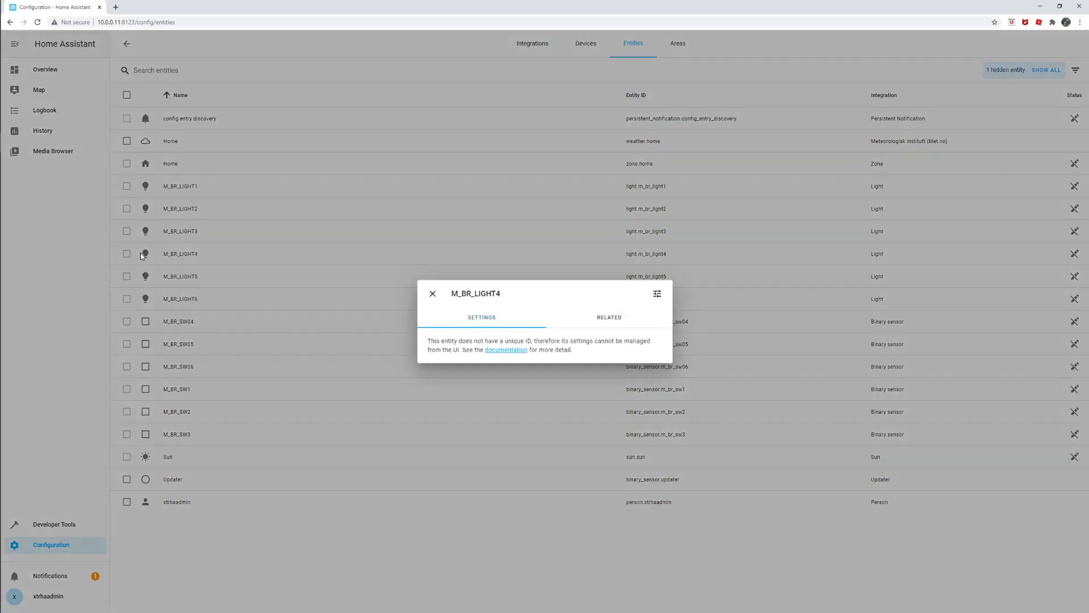
{"action": "left_click", "coordinate": [657, 293]}
{"action": "left_click", "coordinate": [612, 338]}
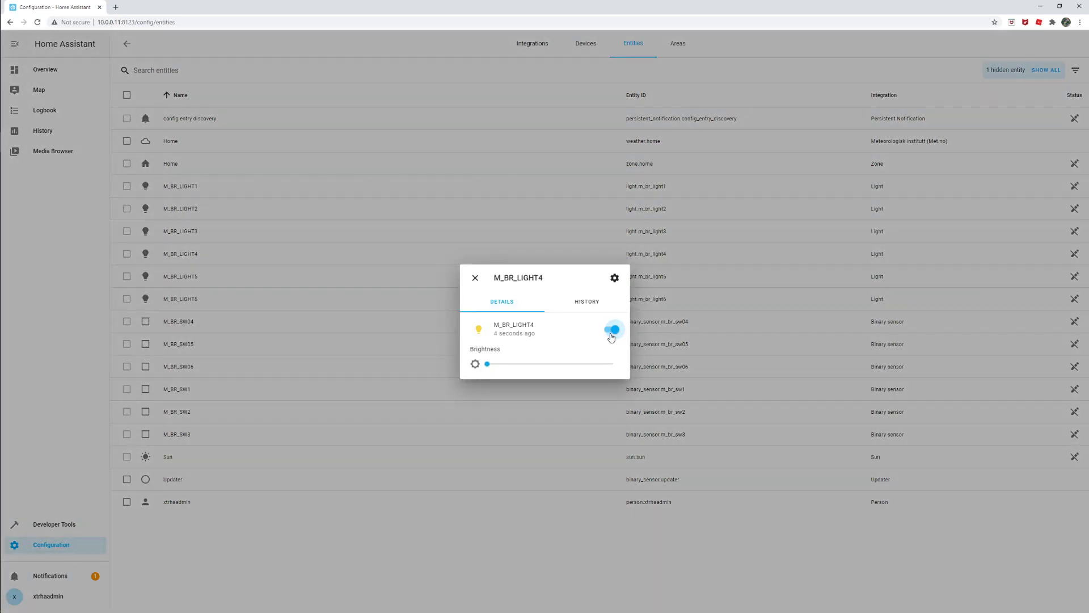
{"action": "left_click", "coordinate": [611, 338]}
- Inspect the M_BR_LIGHT4 set topic in MQTT Explorer, toggling the light again from Home Assistant, and close its details
{"action": "key", "text": "alt+Tab"}
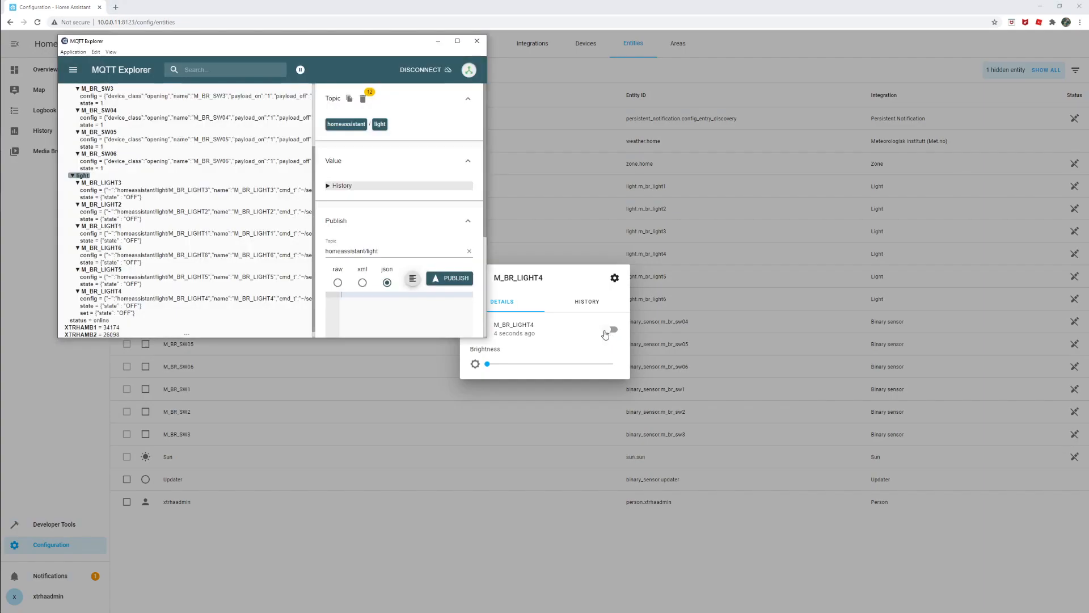
{"action": "left_click", "coordinate": [107, 312]}
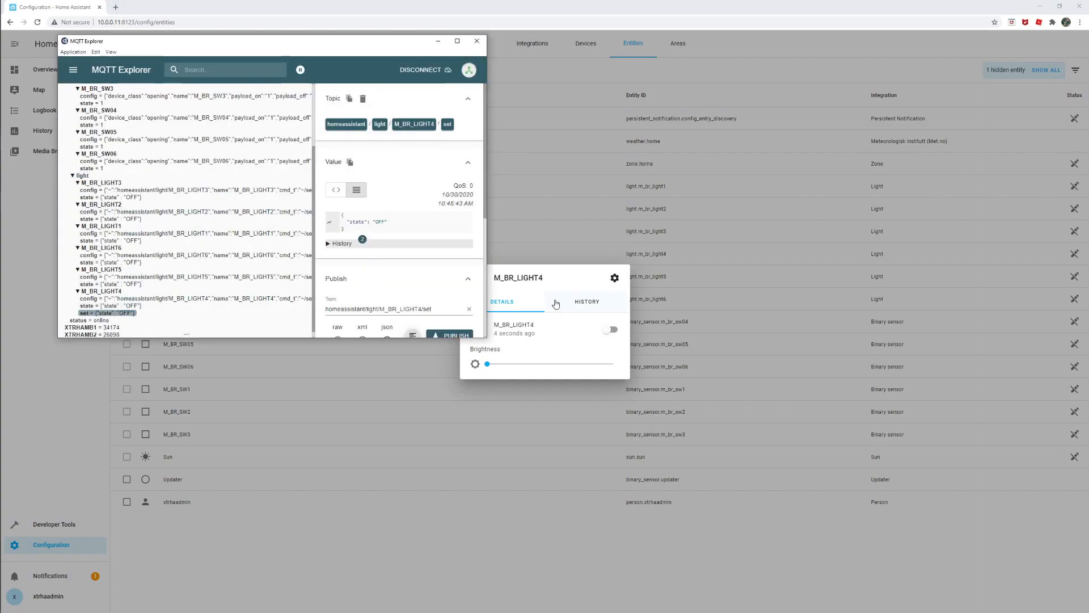
{"action": "left_click", "coordinate": [614, 334]}
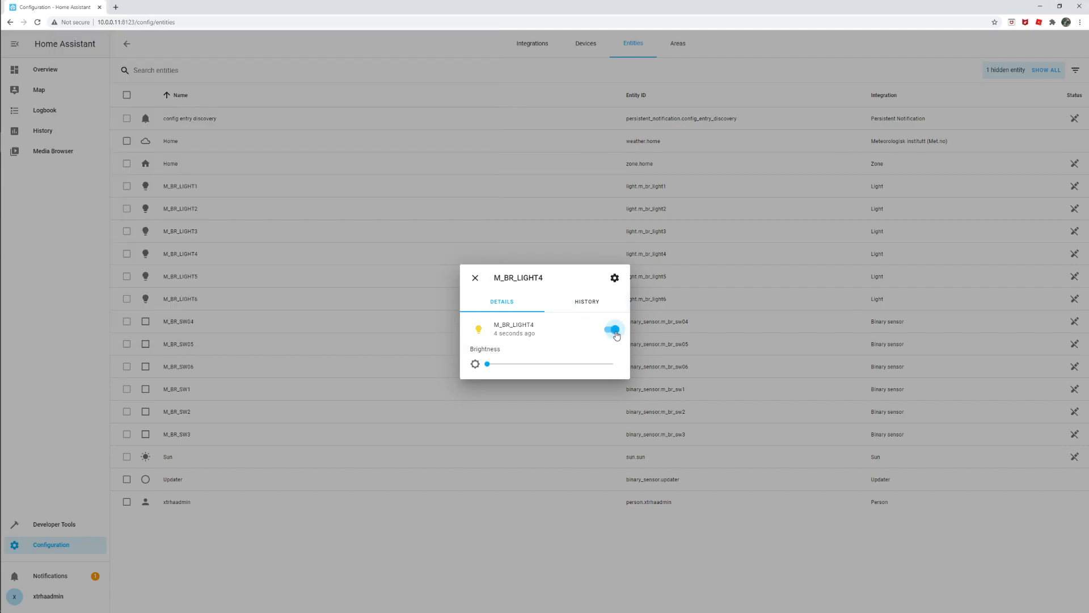
{"action": "key", "text": "alt+Tab"}
{"action": "key", "text": "alt+Tab"}
{"action": "key", "text": "alt+Tab"}
{"action": "key", "text": "alt+Tab"}
{"action": "left_click", "coordinate": [474, 277]}
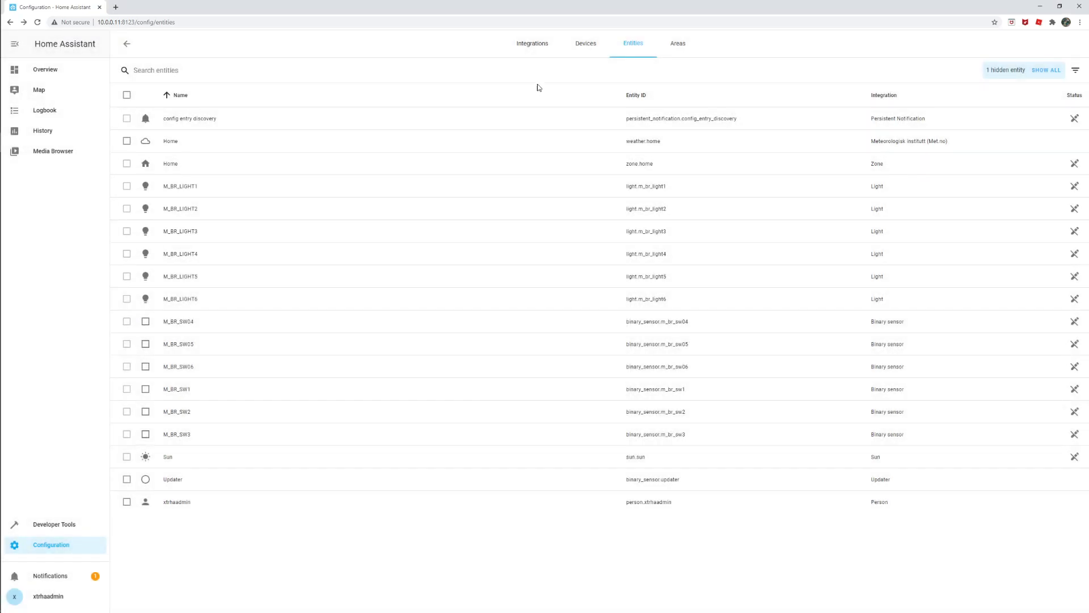
- Return to the Home Assistant overview and take control of the Lovelace dashboard for editing
{"action": "left_click", "coordinate": [28, 69]}
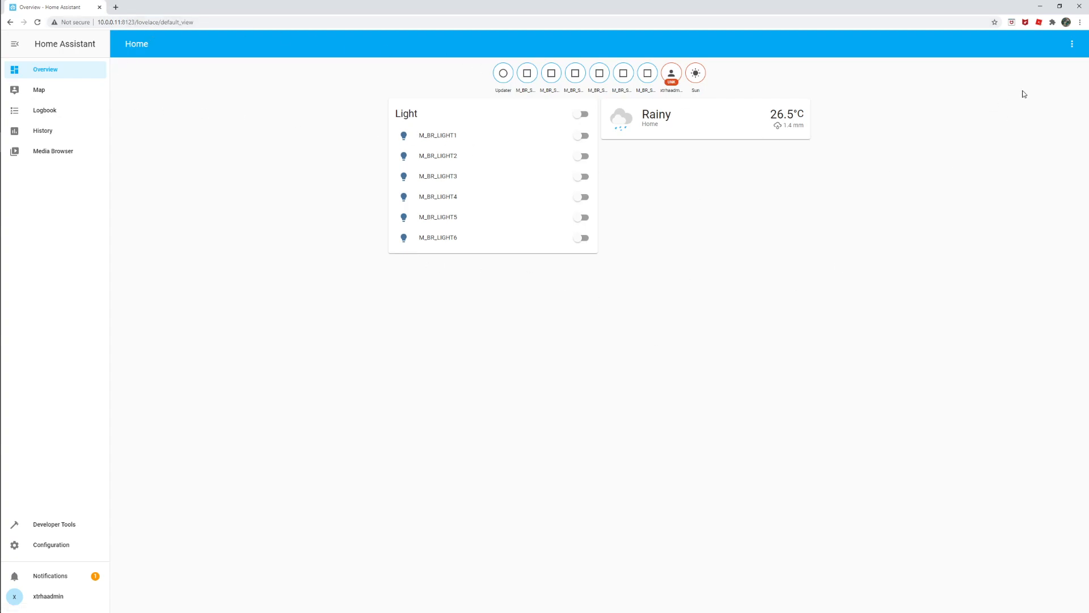
{"action": "left_click", "coordinate": [1072, 46]}
{"action": "left_click", "coordinate": [1054, 68]}
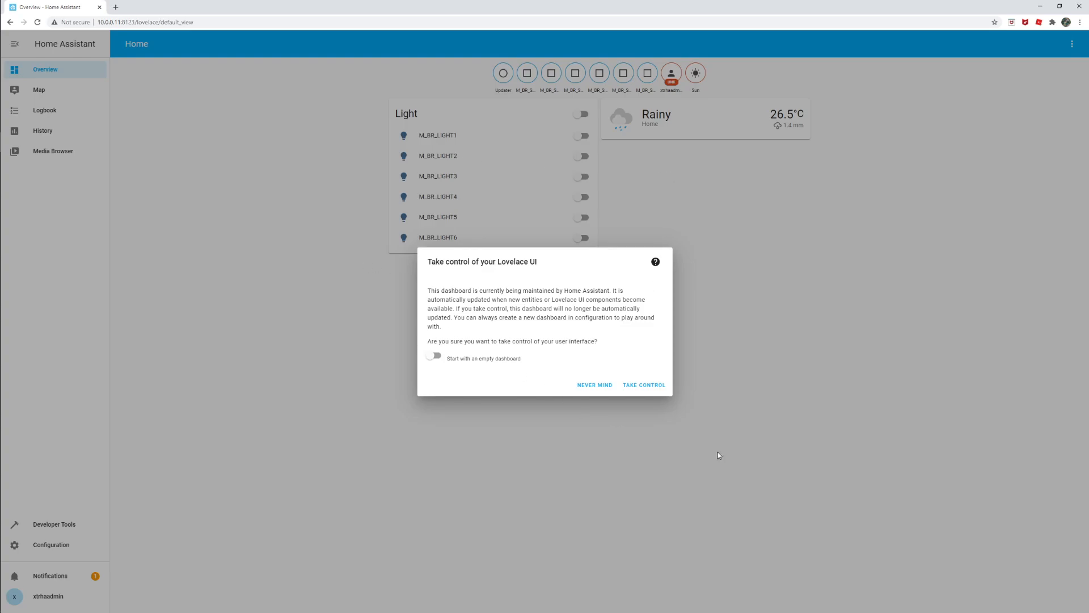
{"action": "left_click", "coordinate": [657, 390]}
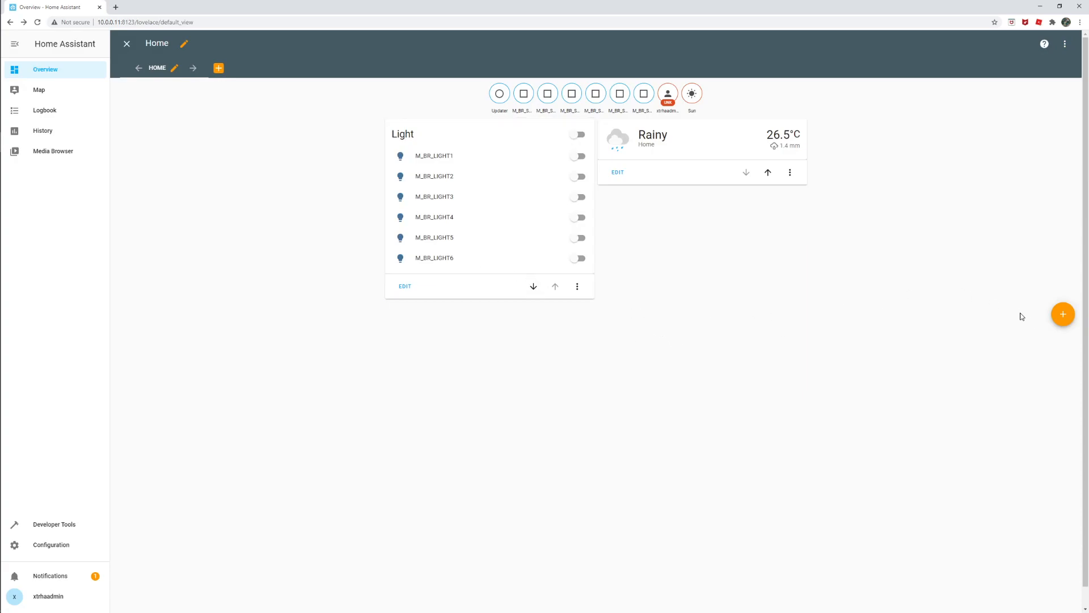
- Browse the available card types and add an Entities card to the Home view
{"action": "left_click", "coordinate": [1063, 314]}
{"action": "scroll", "coordinate": [570, 254], "scroll_direction": "down", "scroll_amount": 3}
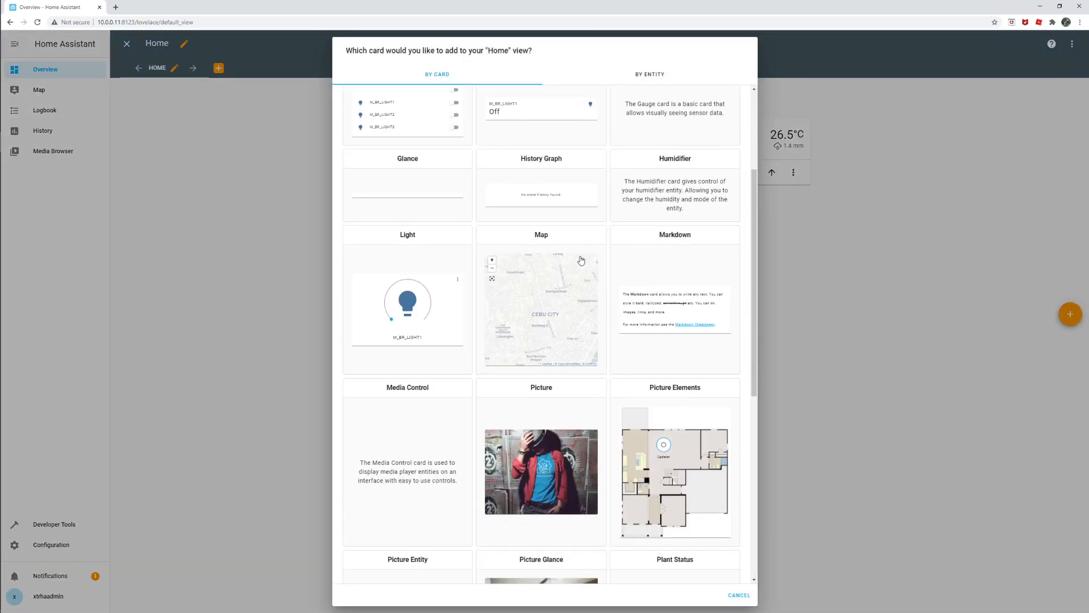
{"action": "scroll", "coordinate": [588, 248], "scroll_direction": "down", "scroll_amount": 6}
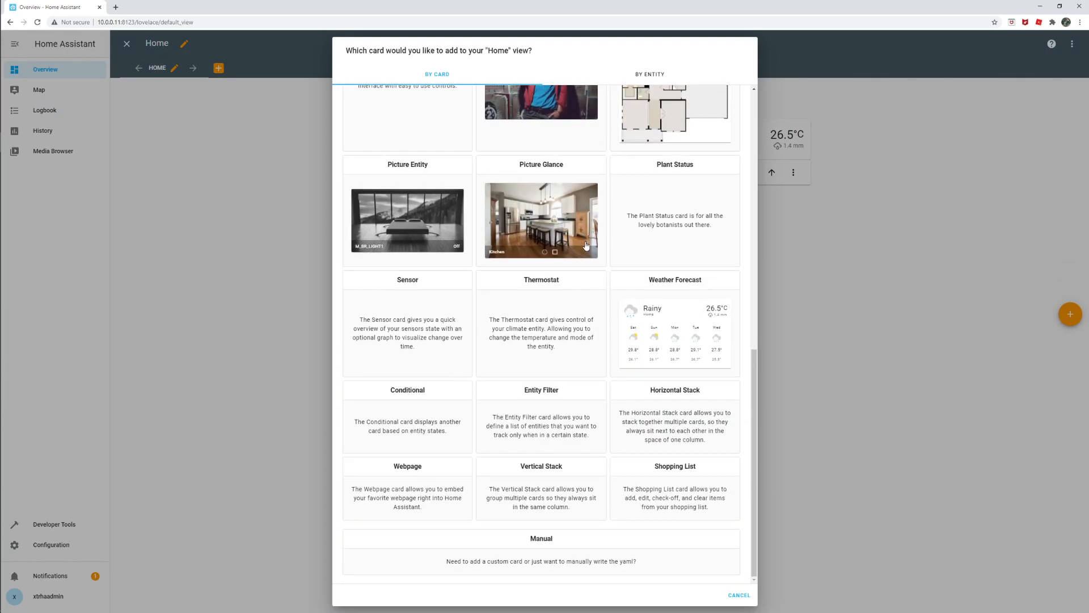
{"action": "scroll", "coordinate": [584, 246], "scroll_direction": "up", "scroll_amount": 7}
{"action": "scroll", "coordinate": [576, 244], "scroll_direction": "up", "scroll_amount": 3}
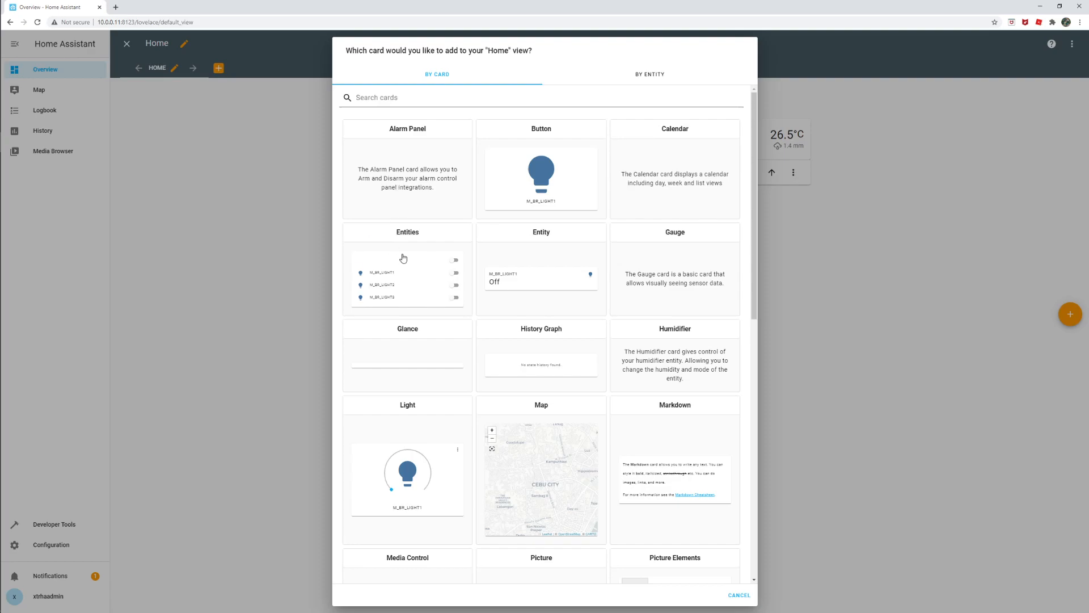
{"action": "left_click", "coordinate": [409, 278]}
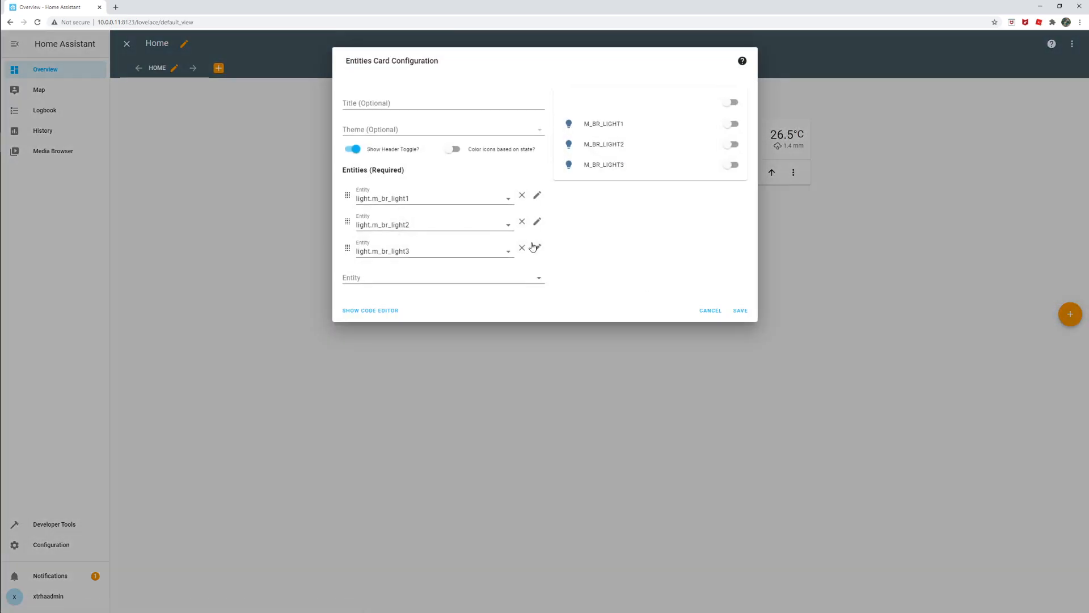
- Title the new Entities card "Master Bedroom" and leave its theme empty
{"action": "left_click", "coordinate": [392, 105]}
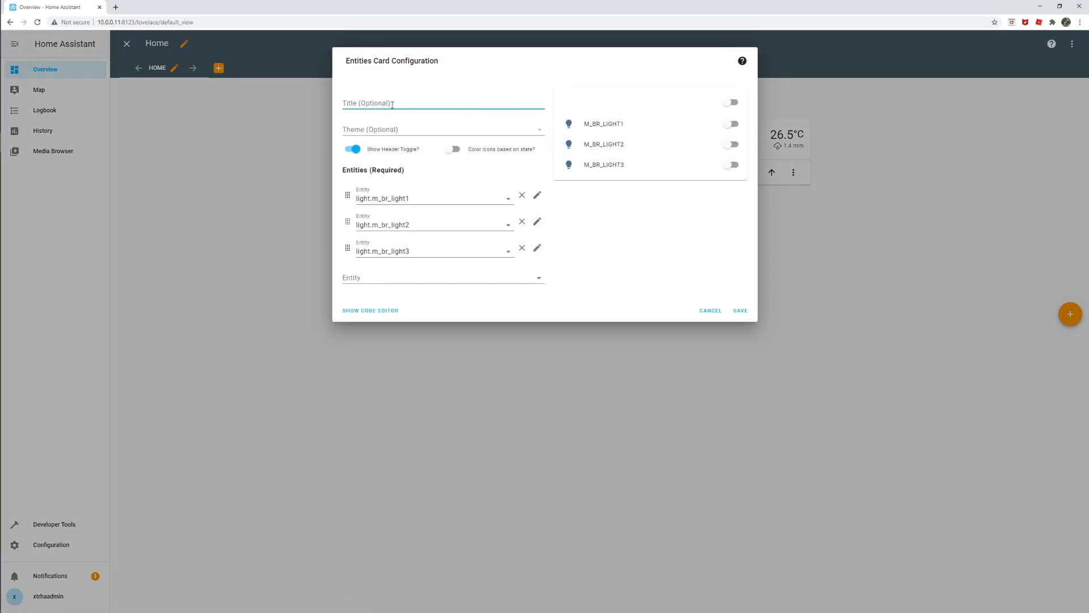
{"action": "type", "text": "Master Bedroom"}
{"action": "triple_click", "coordinate": [392, 104]}
{"action": "left_click", "coordinate": [358, 133]}
{"action": "left_click", "coordinate": [416, 131]}
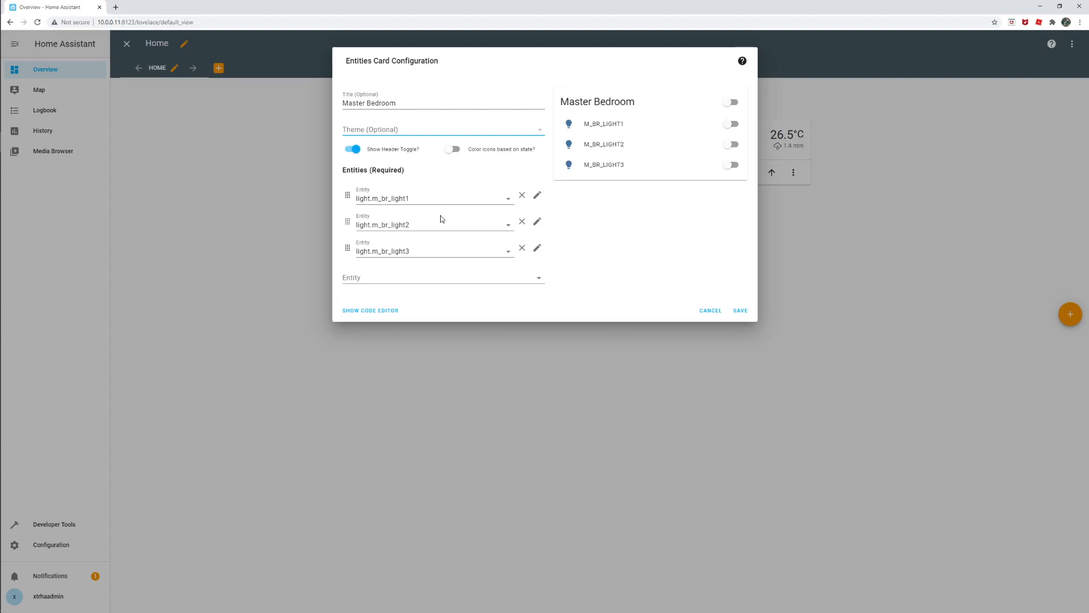
- Replace the card's third entity with light.m_br_light4 and save the card
{"action": "left_click", "coordinate": [437, 254]}
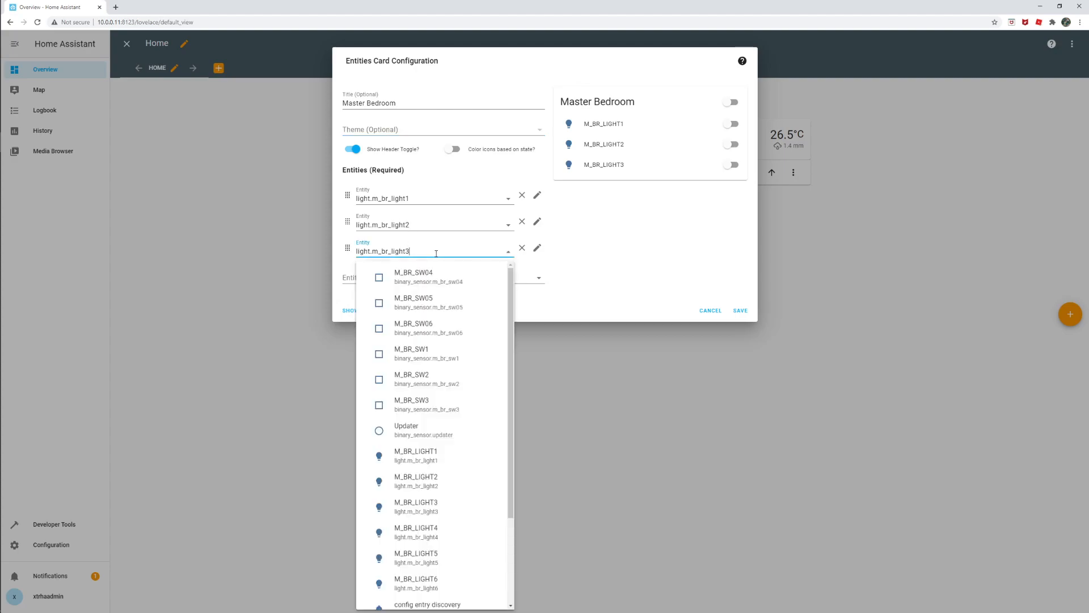
{"action": "key", "text": "BackSpace"}
{"action": "type", "text": "4"}
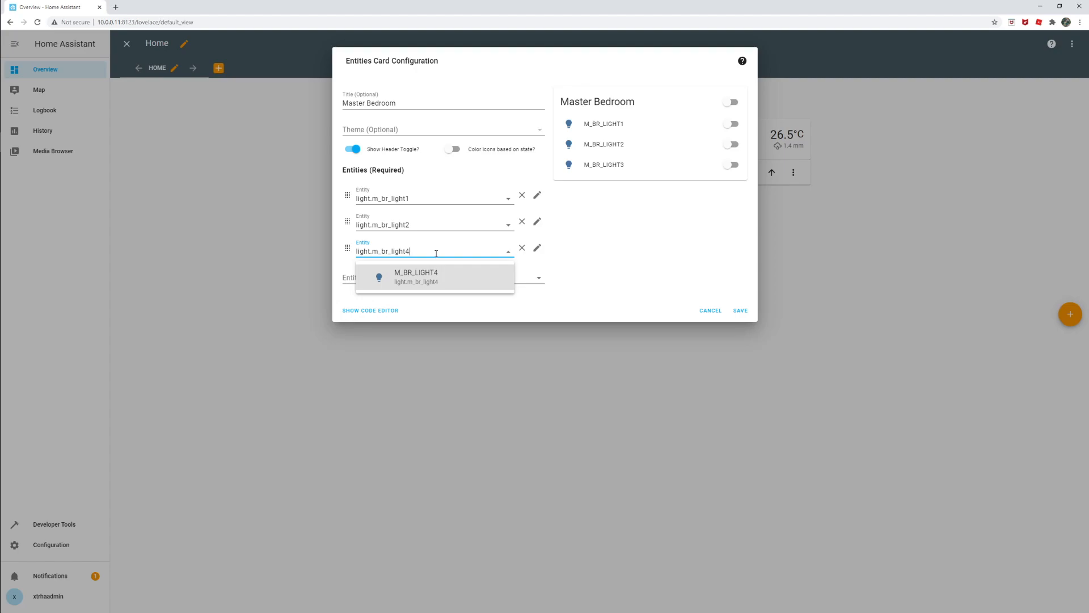
{"action": "left_click", "coordinate": [409, 285]}
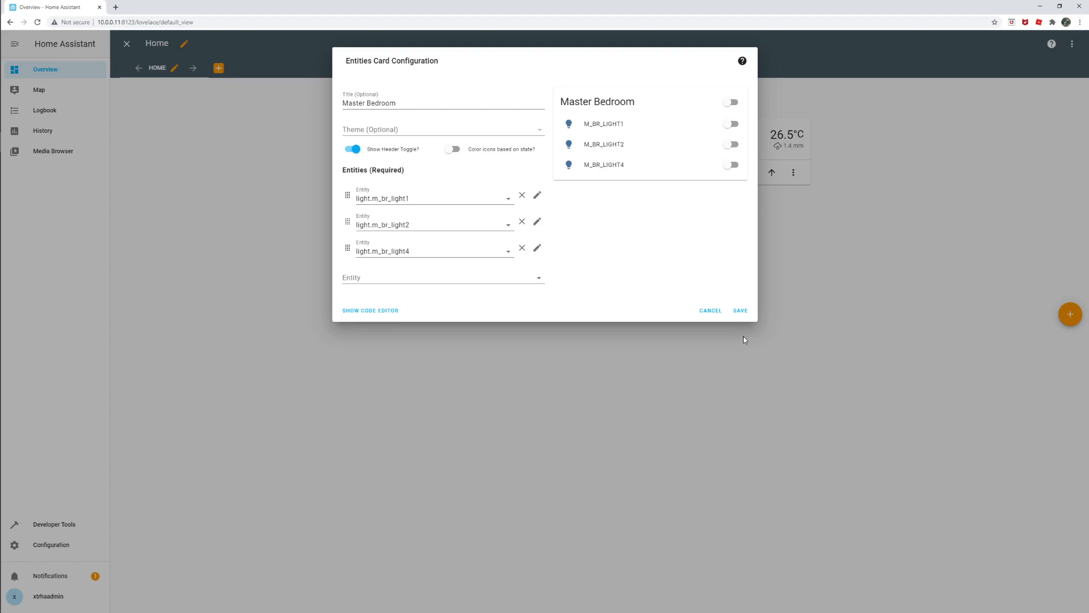
{"action": "left_click", "coordinate": [738, 311]}
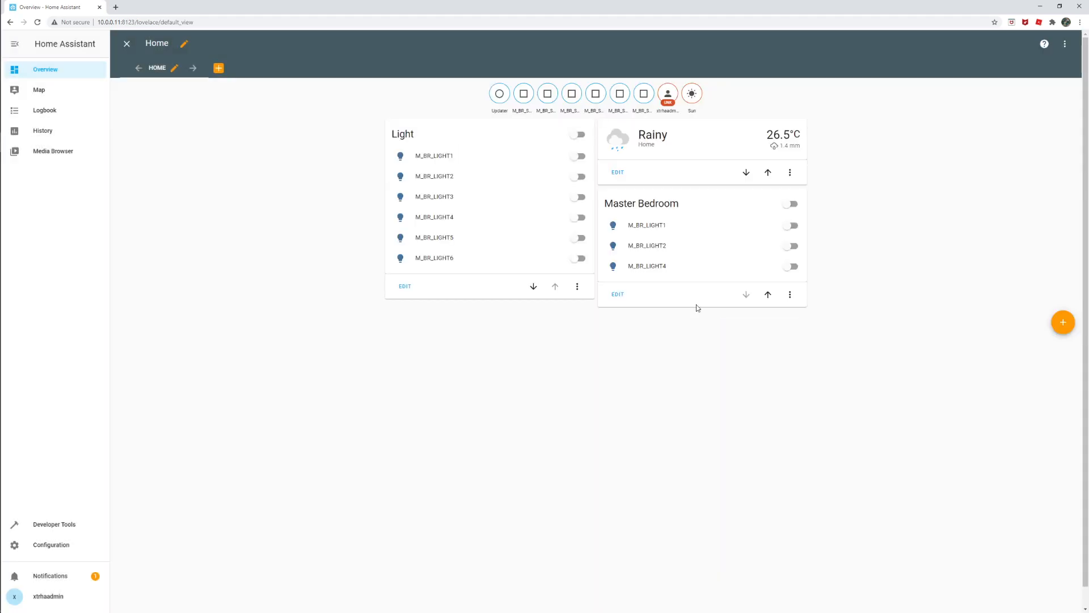
- Delete the Light card from the Home view and keep the weather card
{"action": "left_click", "coordinate": [576, 287]}
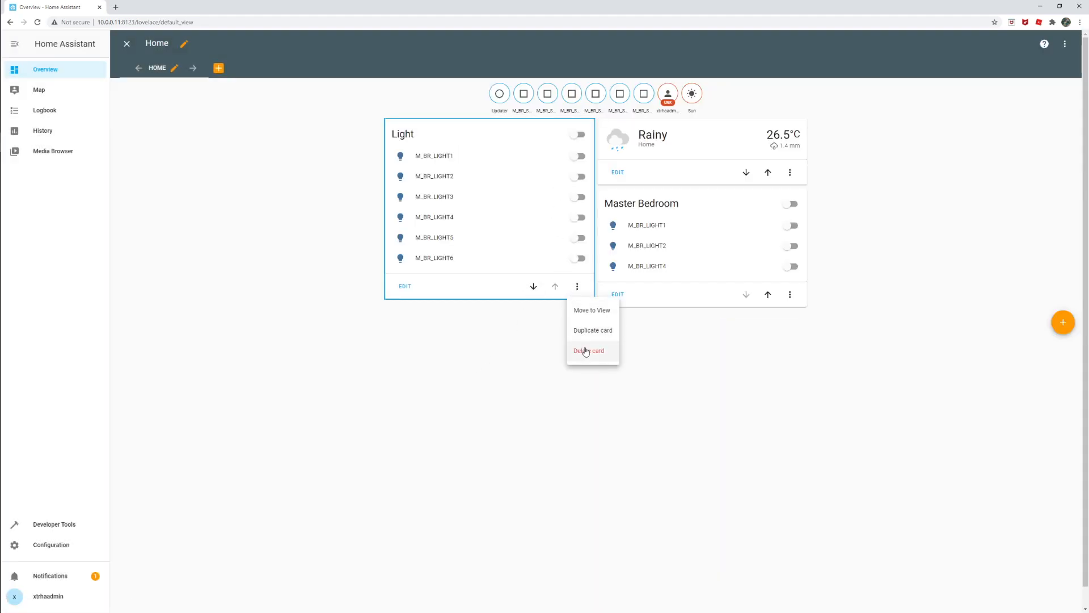
{"action": "left_click", "coordinate": [585, 351]}
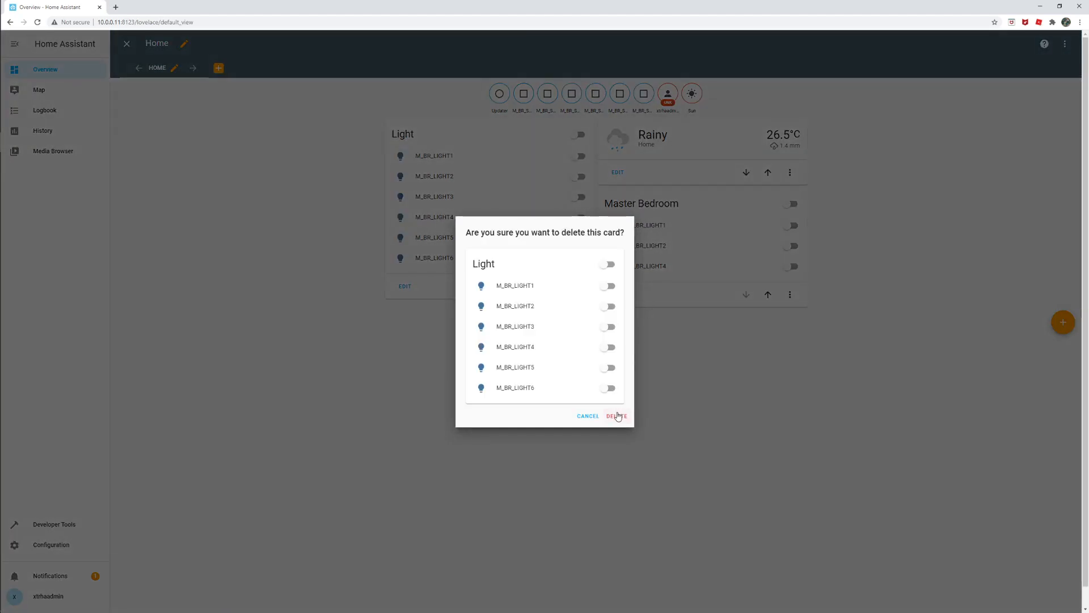
{"action": "left_click", "coordinate": [618, 414]}
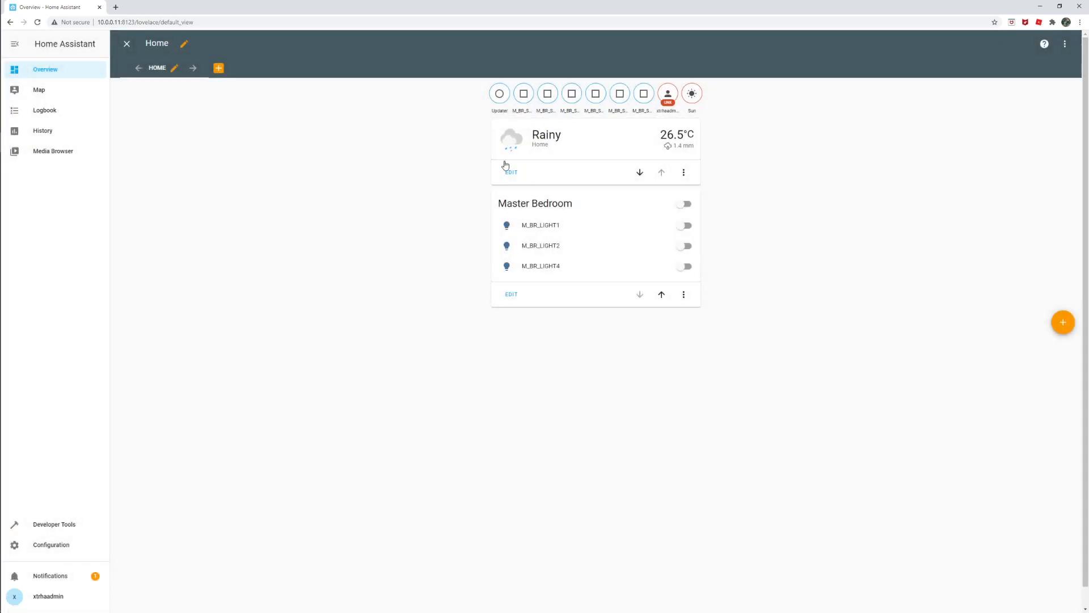
{"action": "left_click", "coordinate": [683, 173]}
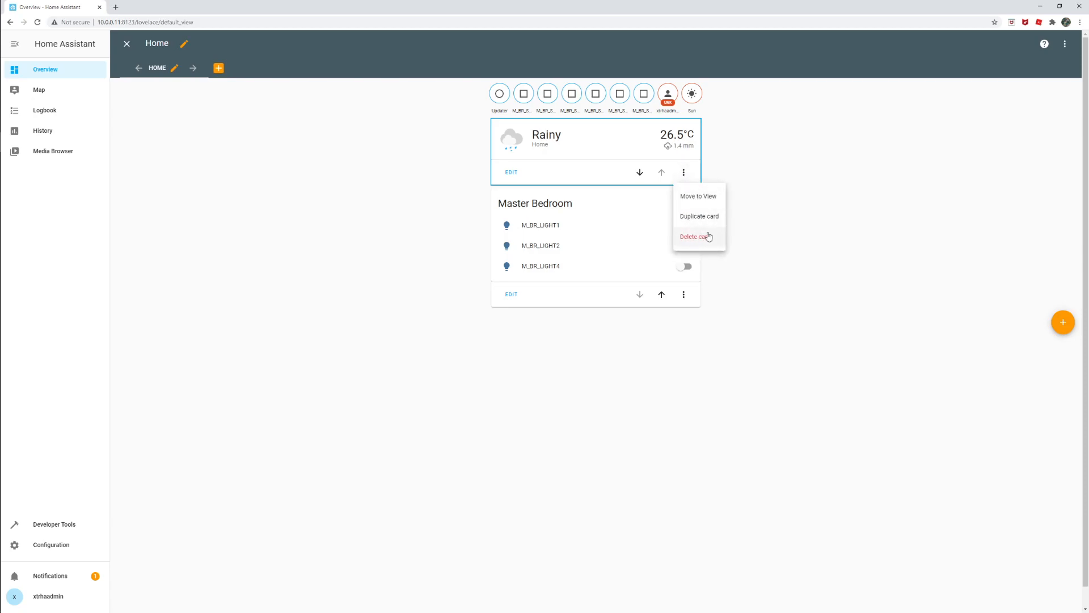
{"action": "left_click", "coordinate": [660, 228]}
- Add a new dashboard view titled "2F Light" and save it
{"action": "left_click", "coordinate": [218, 68]}
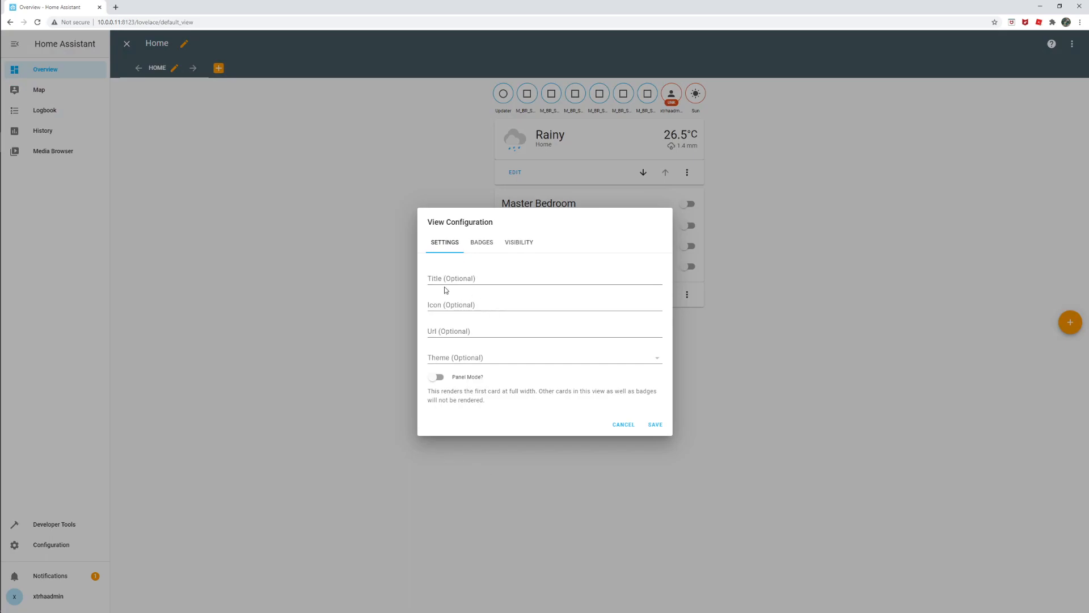
{"action": "left_click", "coordinate": [545, 278]}
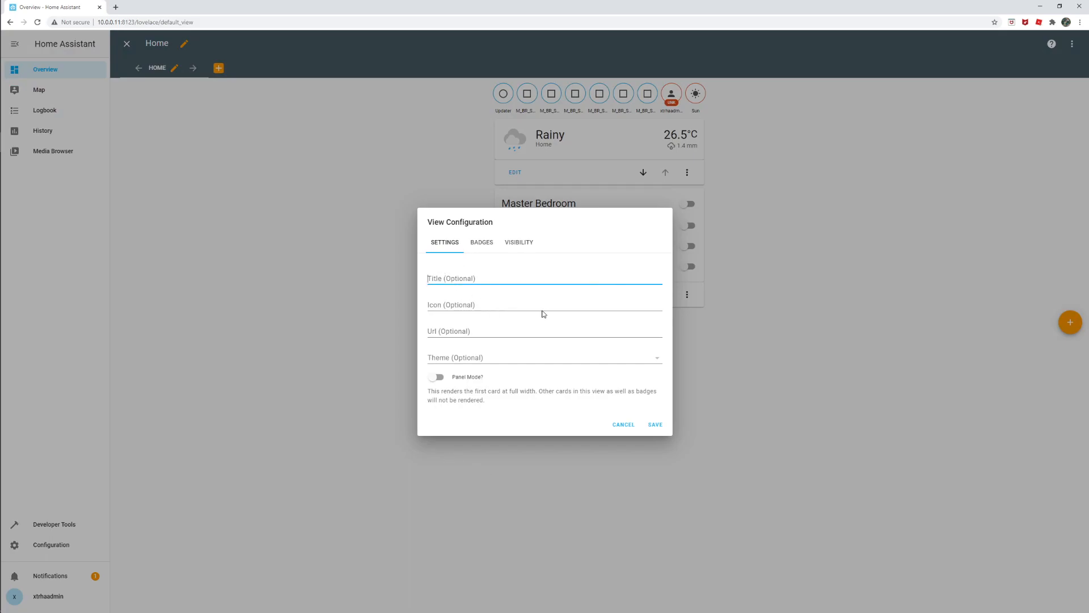
{"action": "type", "text": "2n"}
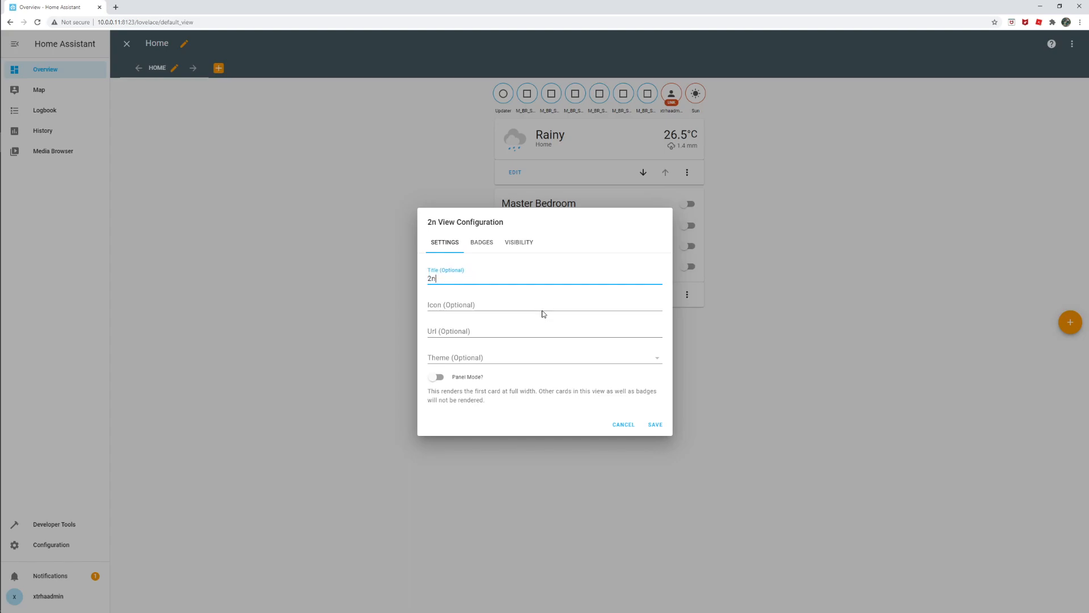
{"action": "key", "text": "BackSpace"}
{"action": "type", "text": "F"}
{"action": "key", "text": "BackSpace"}
{"action": "type", "text": "nd Floor"}
{"action": "key", "text": "BackSpace"}
{"action": "key", "text": "BackSpace"}
{"action": "key", "text": "BackSpace"}
{"action": "key", "text": "BackSpace"}
{"action": "key", "text": "BackSpace"}
{"action": "key", "text": "BackSpace"}
{"action": "key", "text": "BackSpace"}
{"action": "key", "text": "BackSpace"}
{"action": "type", "text": "F Light"}
{"action": "left_click", "coordinate": [654, 425]}
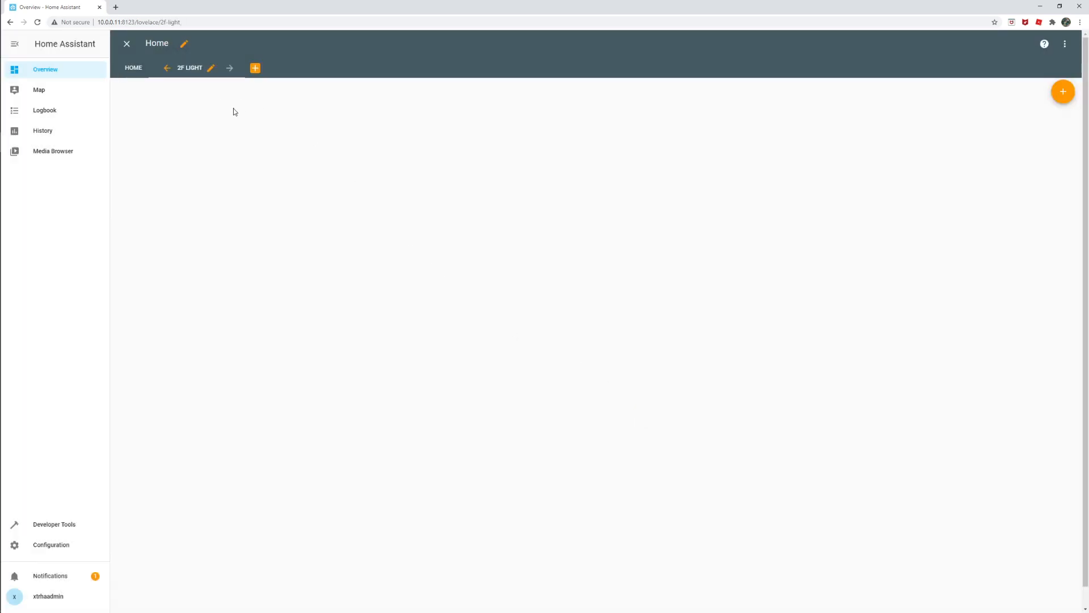
- Move the Master Bedroom card from the Home view to the 2F Light view
{"action": "left_click", "coordinate": [143, 71]}
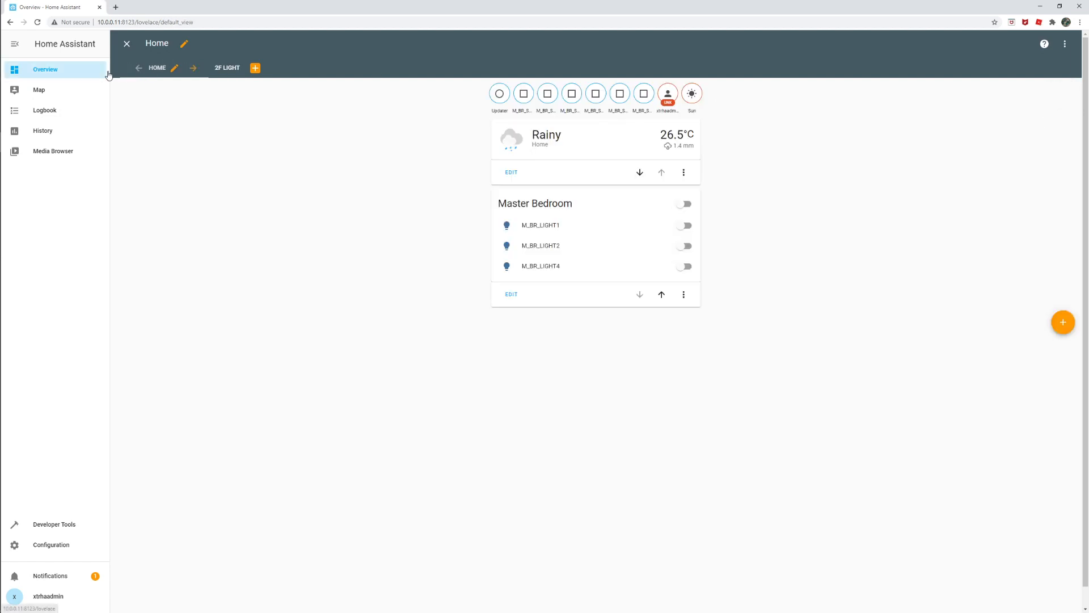
{"action": "left_click", "coordinate": [684, 293]}
{"action": "left_click", "coordinate": [697, 318]}
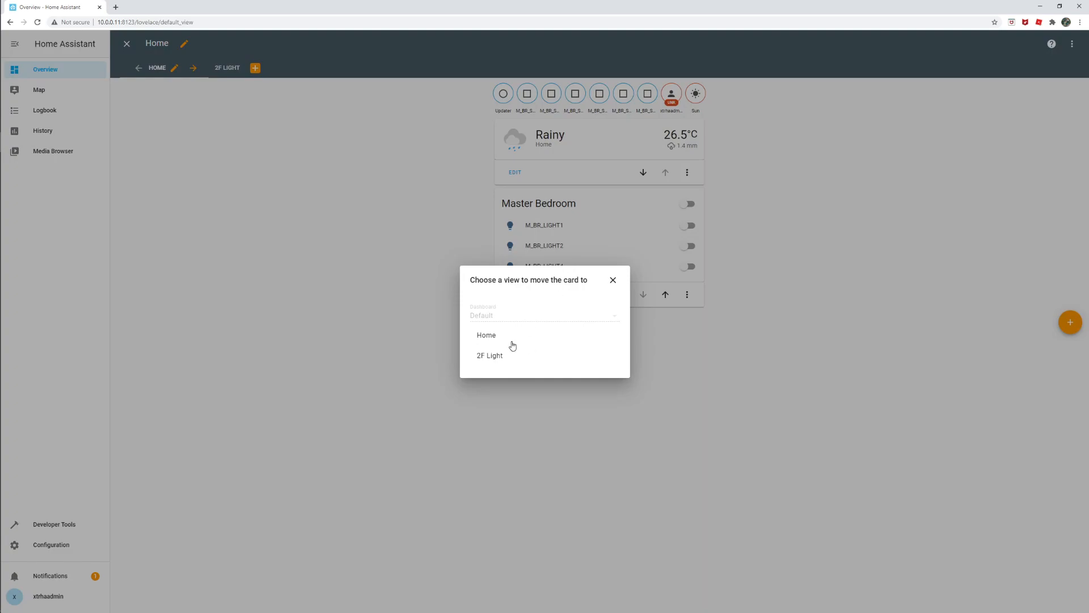
{"action": "left_click", "coordinate": [489, 354]}
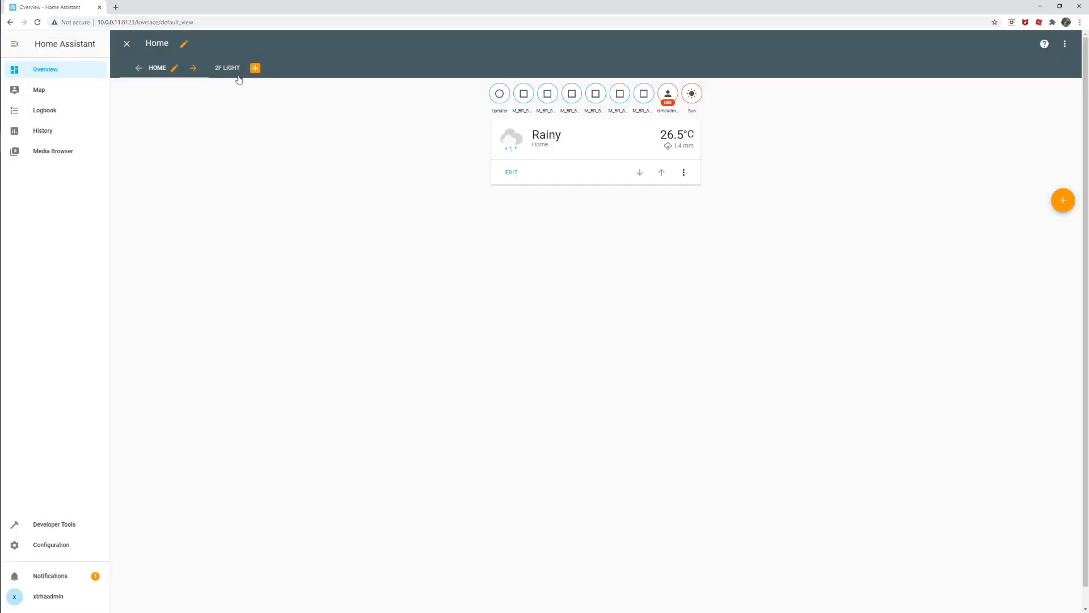
- Exit dashboard editing on the 2F Light view and toggle all Master Bedroom lights on and off
{"action": "left_click", "coordinate": [222, 69]}
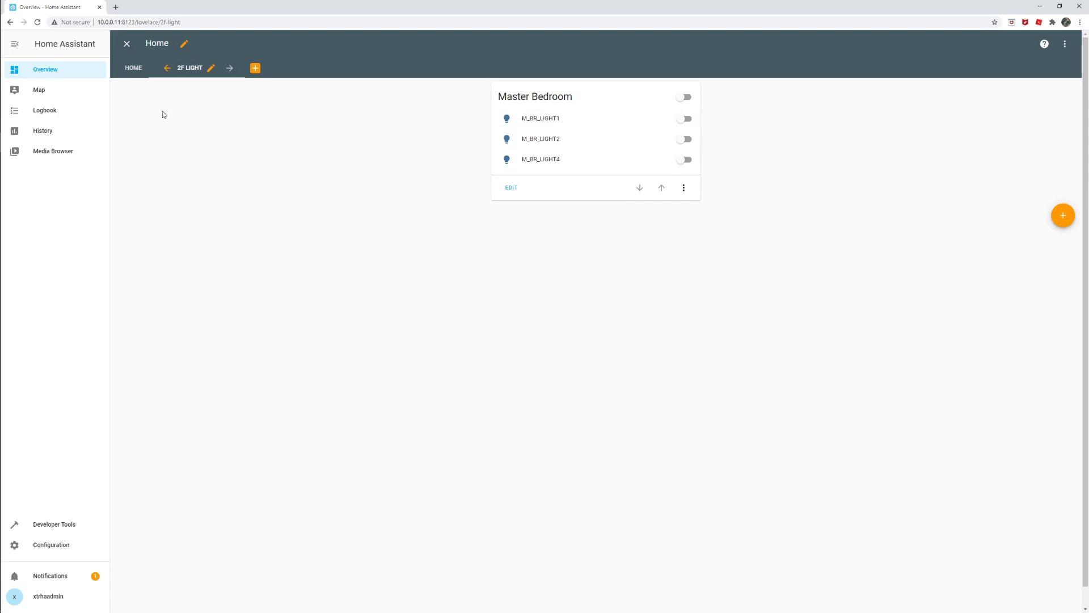
{"action": "left_click", "coordinate": [128, 45]}
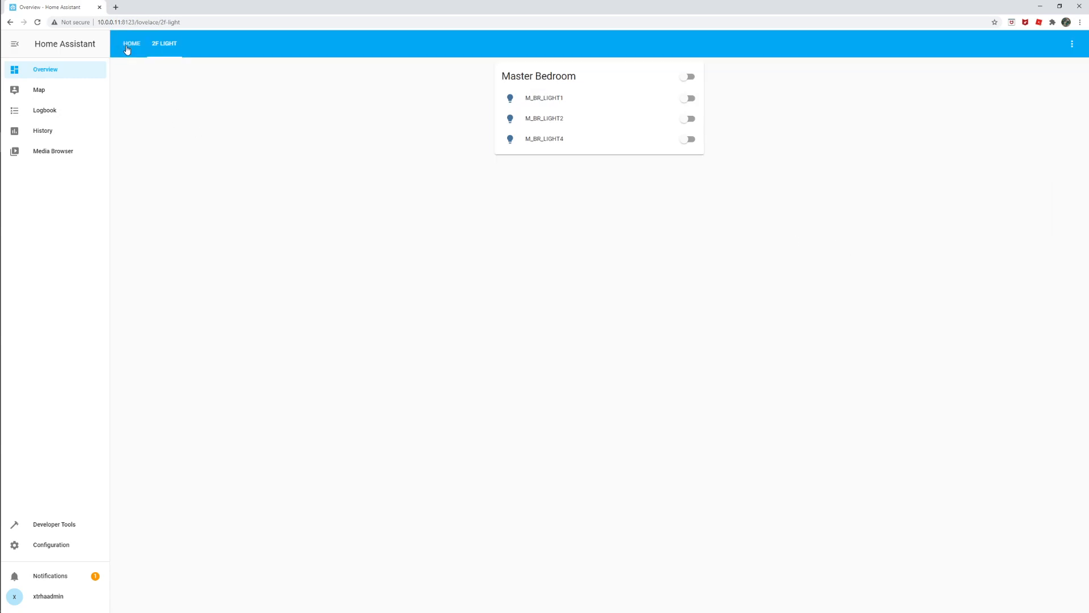
{"action": "left_click", "coordinate": [686, 79]}
{"action": "left_click", "coordinate": [686, 79]}
- Switch to XTRHA Configurator, review the found devices and reposition the Scan Network window
{"action": "key", "text": "alt+Tab"}
{"action": "key", "text": "alt+Tab"}
{"action": "key", "text": "Tab"}
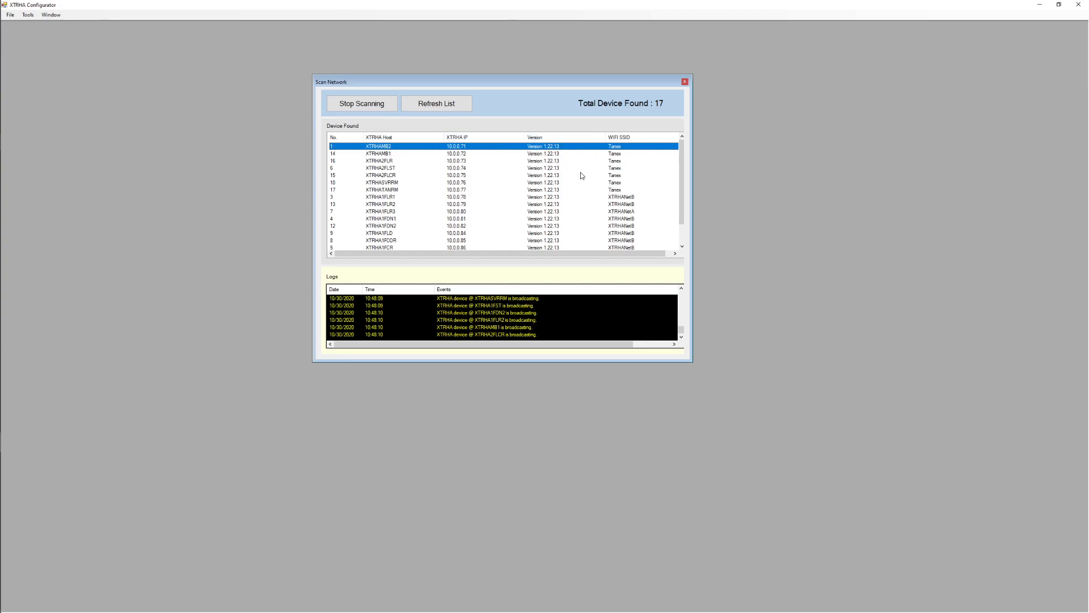
{"action": "scroll", "coordinate": [553, 227], "scroll_direction": "down", "scroll_amount": 1}
{"action": "left_click_drag", "start_coordinate": [591, 80], "coordinate": [653, 69]}
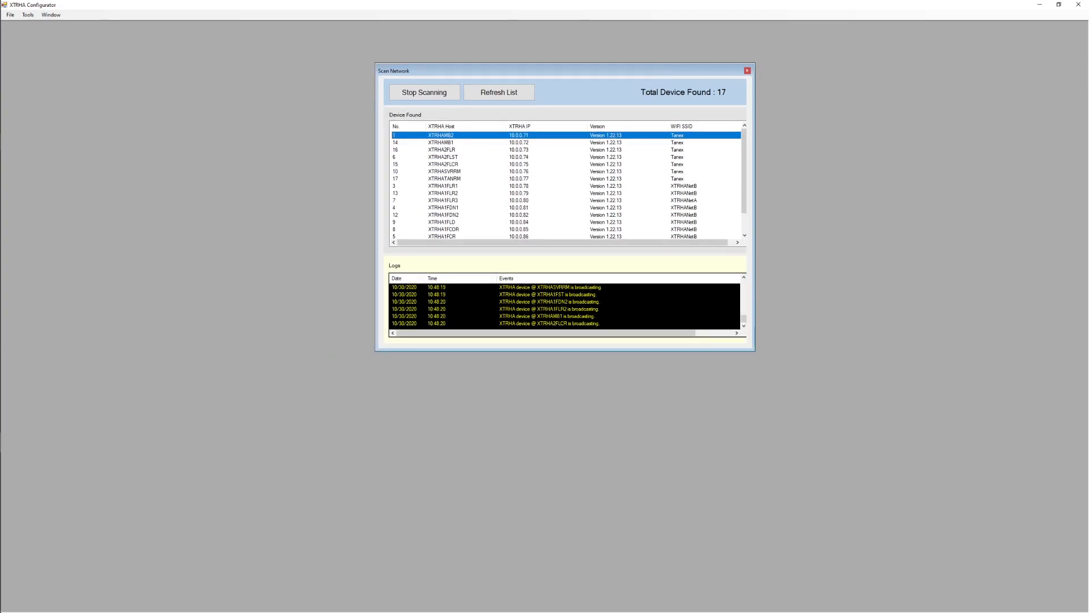